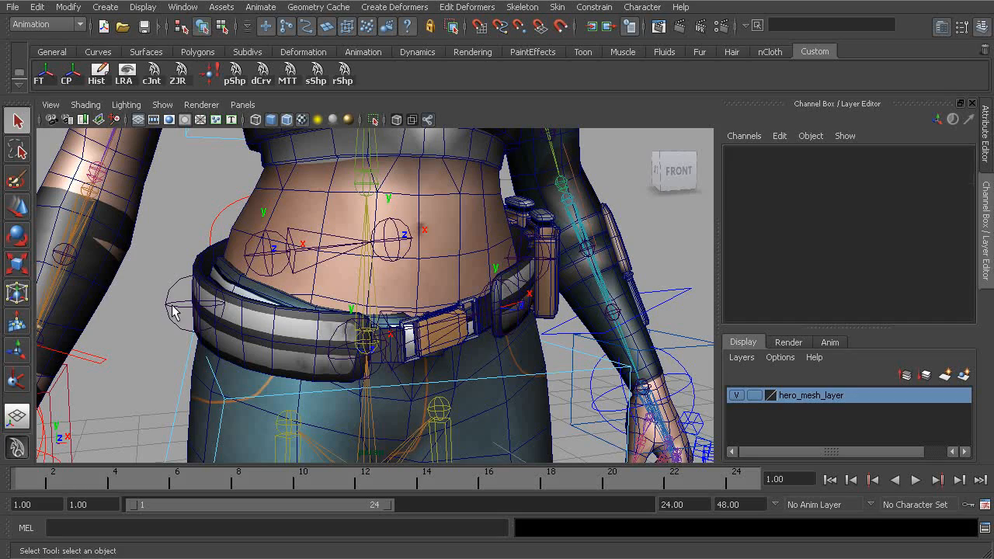
Step: Rename the belt joint at the character's right hip as bn_r_belt_b01 and copy that name
{"action": "left_click_drag", "start_coordinate": [544, 278], "coordinate": [404, 285], "text": "alt"}
{"action": "right_click_drag", "start_coordinate": [403, 284], "coordinate": [422, 281], "text": "alt"}
{"action": "left_click_drag", "start_coordinate": [421, 282], "coordinate": [451, 279], "text": "alt"}
{"action": "right_click_drag", "start_coordinate": [319, 256], "coordinate": [295, 253], "text": "alt"}
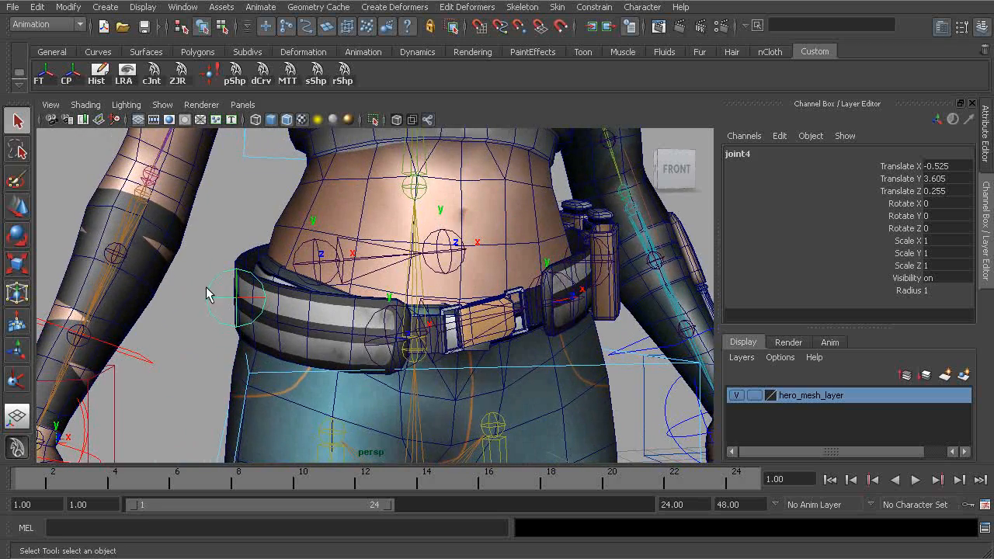
{"action": "left_click_drag", "start_coordinate": [250, 310], "coordinate": [311, 304], "text": "alt"}
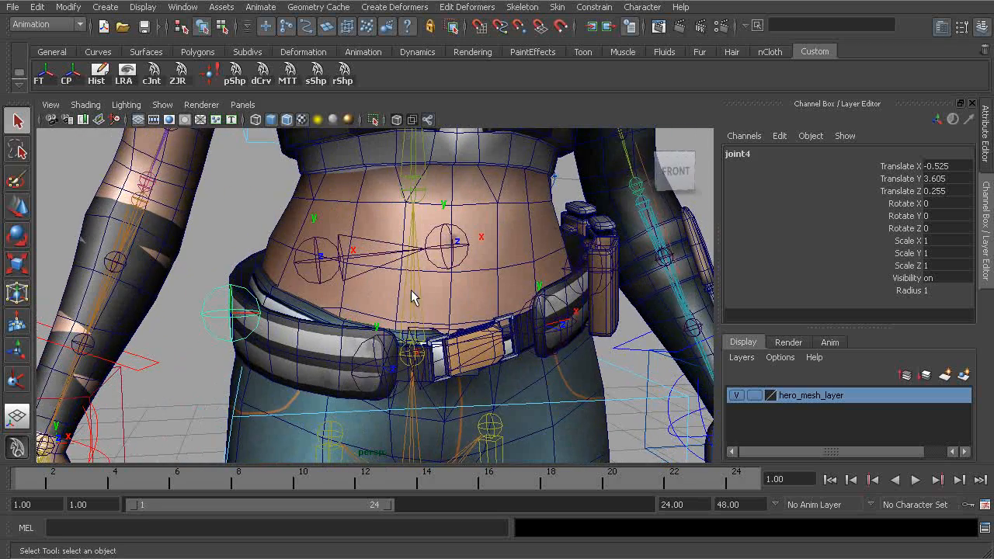
{"action": "left_click", "coordinate": [752, 154]}
{"action": "type", "text": "bn_r_belt_b"}
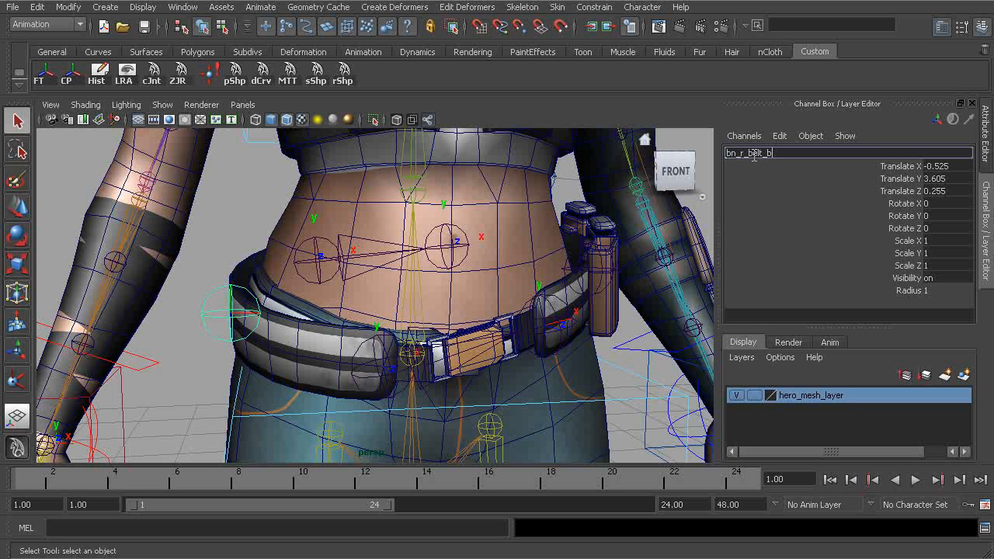
{"action": "type", "text": "01"}
{"action": "key", "text": "Return"}
{"action": "key", "text": "ctrl+c"}
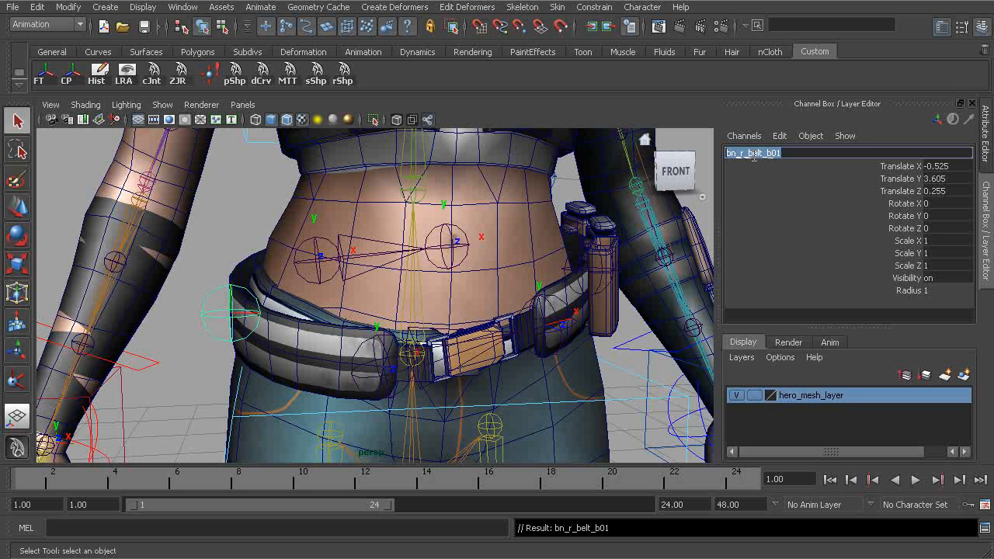
Step: Rename the belt joint at the character's left hip as bn_l_belt_b01, reusing the copied name
{"action": "left_click", "coordinate": [586, 258]}
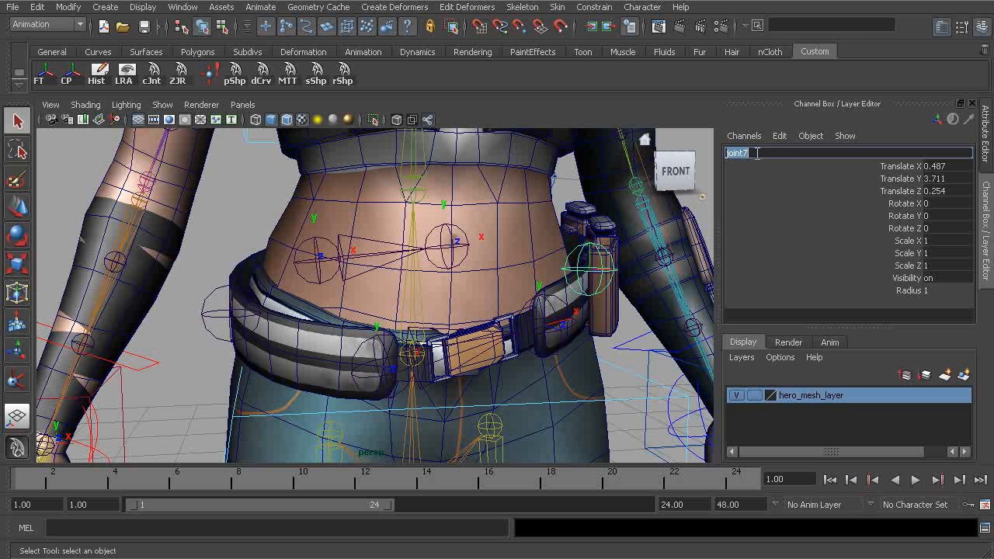
{"action": "key", "text": "ctrl+v"}
{"action": "key", "text": "BackSpace"}
{"action": "type", "text": "l"}
{"action": "key", "text": "Return"}
Step: Rename the start joint of the front buckle chain as bn_buckle01
{"action": "left_click_drag", "start_coordinate": [672, 180], "coordinate": [314, 301], "text": "alt"}
{"action": "left_click", "coordinate": [349, 366]}
{"action": "right_click_drag", "start_coordinate": [313, 300], "coordinate": [317, 322], "text": "alt"}
{"action": "left_click", "coordinate": [760, 152]}
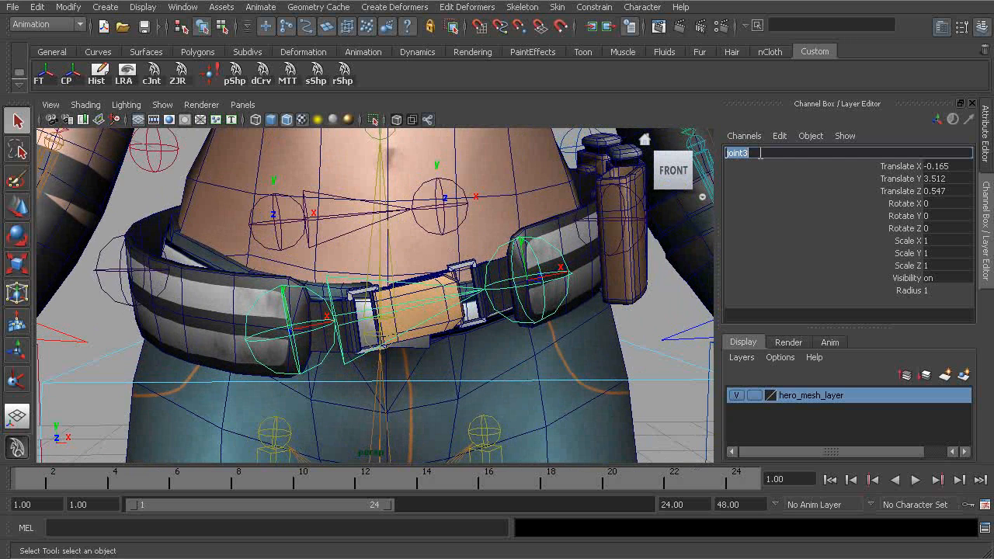
{"action": "type", "text": "bn_buckle01"}
{"action": "key", "text": "Return"}
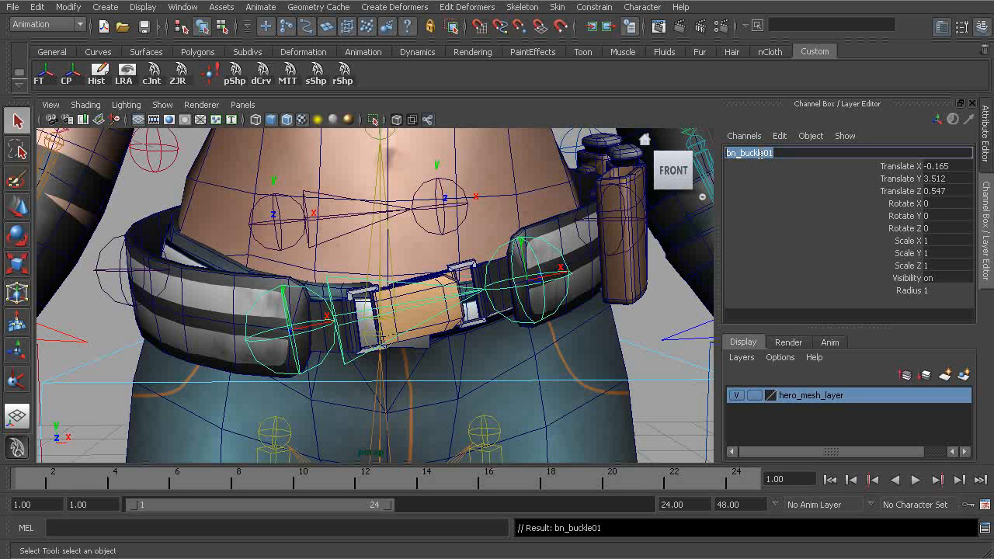
Step: Rename the end joint of the front buckle chain as be_buckleEnd01
{"action": "left_click", "coordinate": [541, 275]}
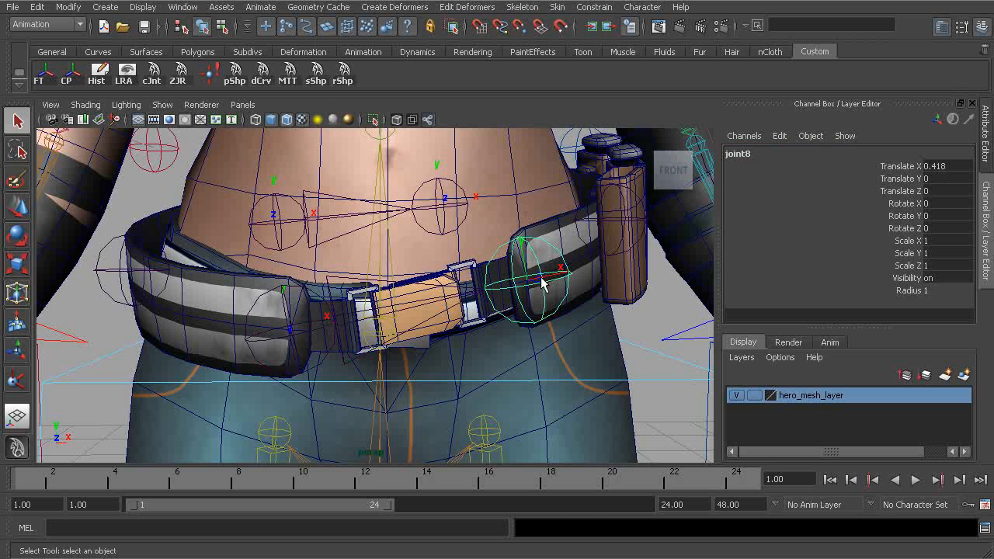
{"action": "left_click", "coordinate": [741, 154]}
{"action": "type", "text": "bn_buckle01"}
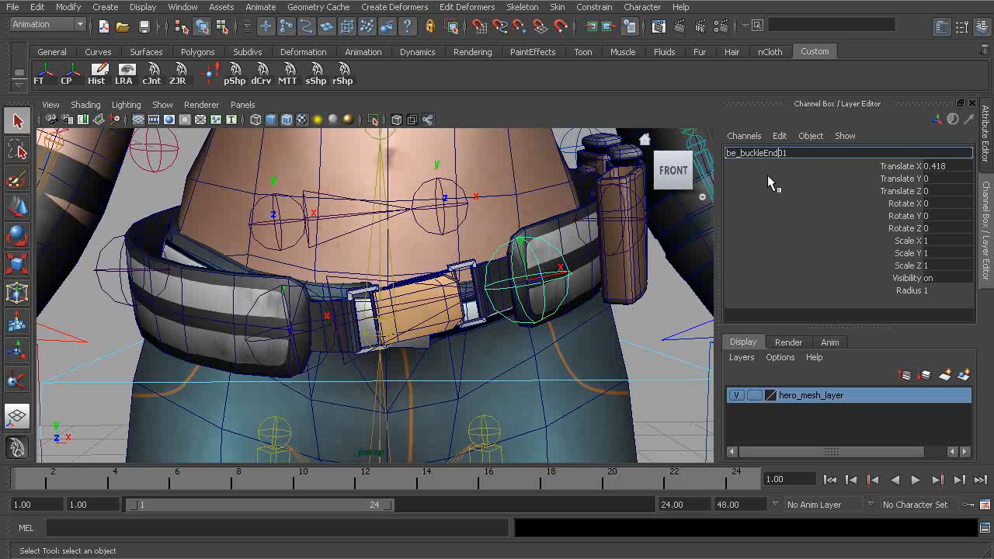
{"action": "key", "text": "Return"}
Step: Set the radius of both front buckle joints, bn_buckle01 and be_buckleEnd01, to 0.5
{"action": "right_click_drag", "start_coordinate": [419, 264], "coordinate": [350, 262], "text": "alt"}
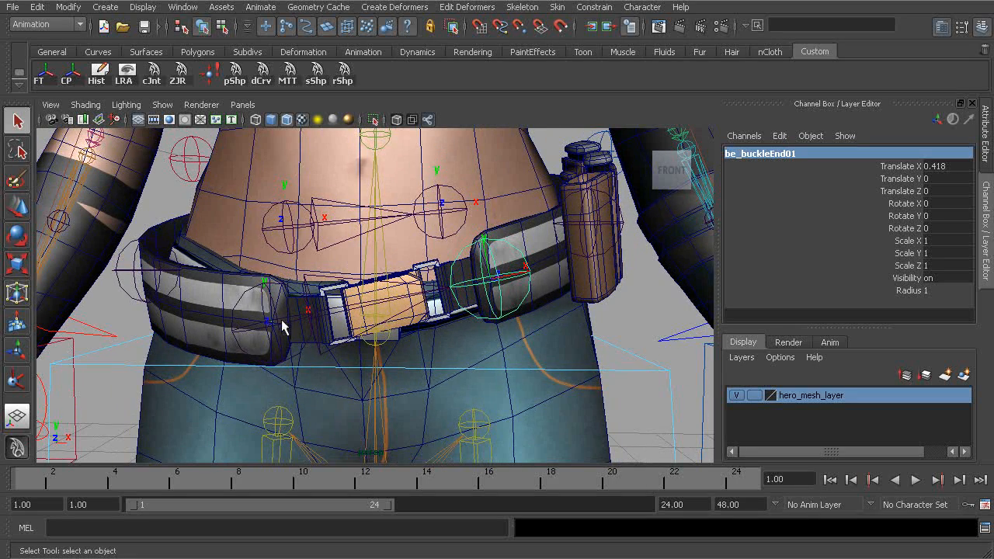
{"action": "left_click_drag", "start_coordinate": [416, 317], "coordinate": [334, 328], "text": "alt"}
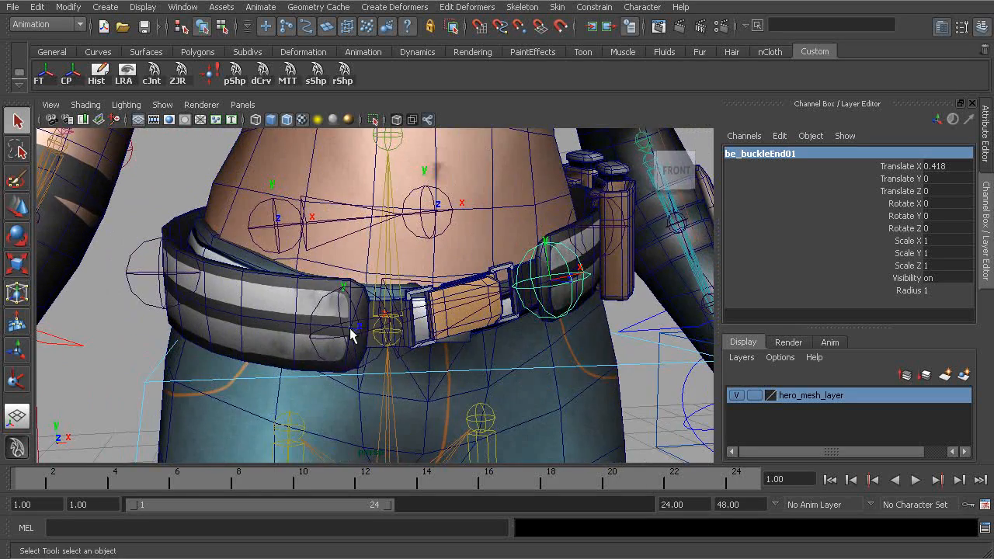
{"action": "left_click_drag", "start_coordinate": [408, 320], "coordinate": [316, 302], "text": "alt"}
{"action": "left_click_drag", "start_coordinate": [477, 288], "coordinate": [441, 307], "text": "alt"}
{"action": "left_click_drag", "start_coordinate": [332, 289], "coordinate": [330, 250], "text": "alt"}
{"action": "left_click", "coordinate": [299, 266]}
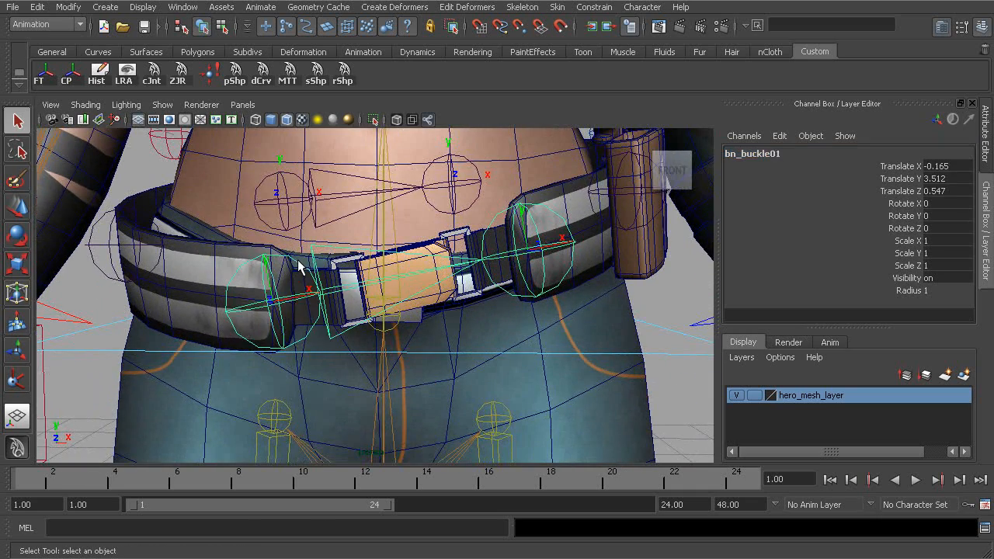
{"action": "left_click", "coordinate": [541, 206], "text": "shift"}
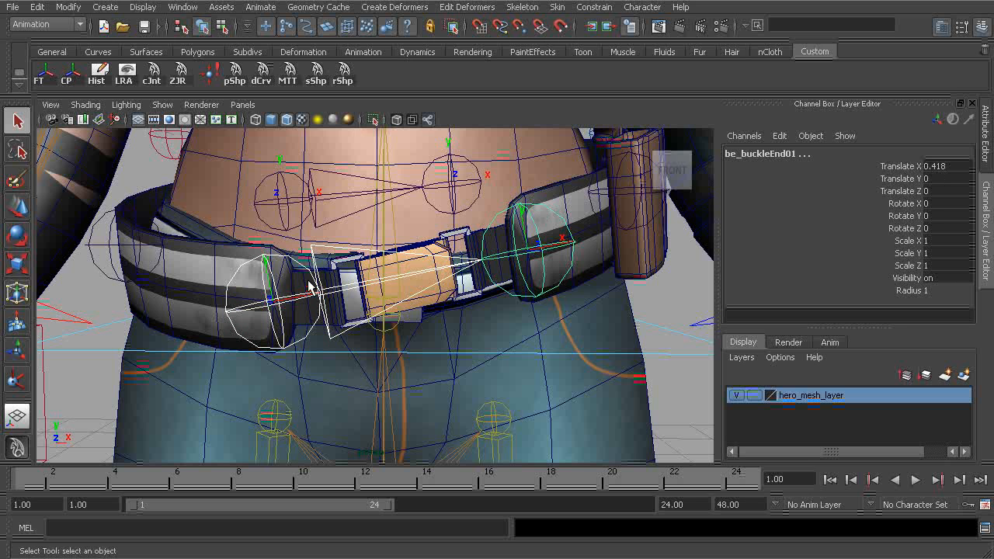
{"action": "double_click", "coordinate": [931, 289]}
{"action": "type", "text": ".5"}
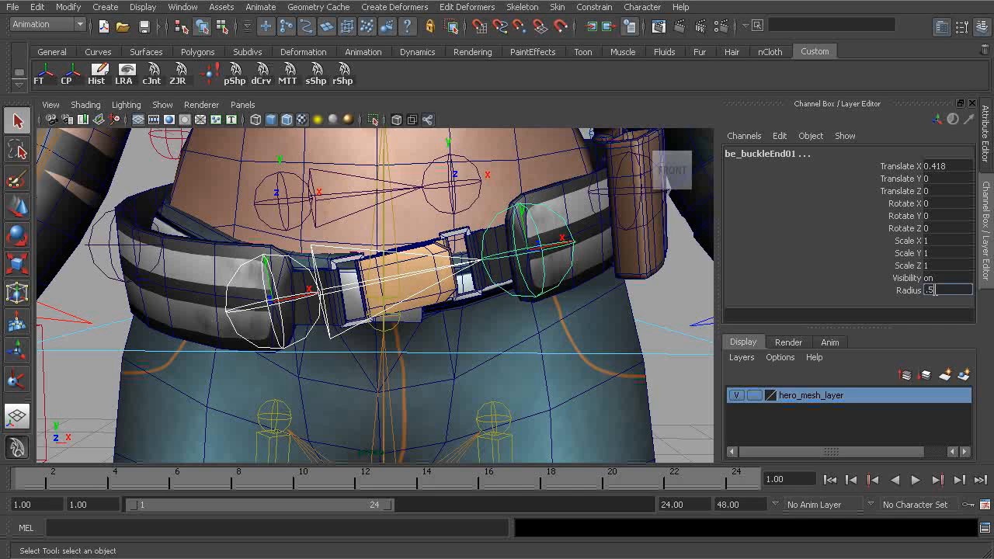
{"action": "key", "text": "Return"}
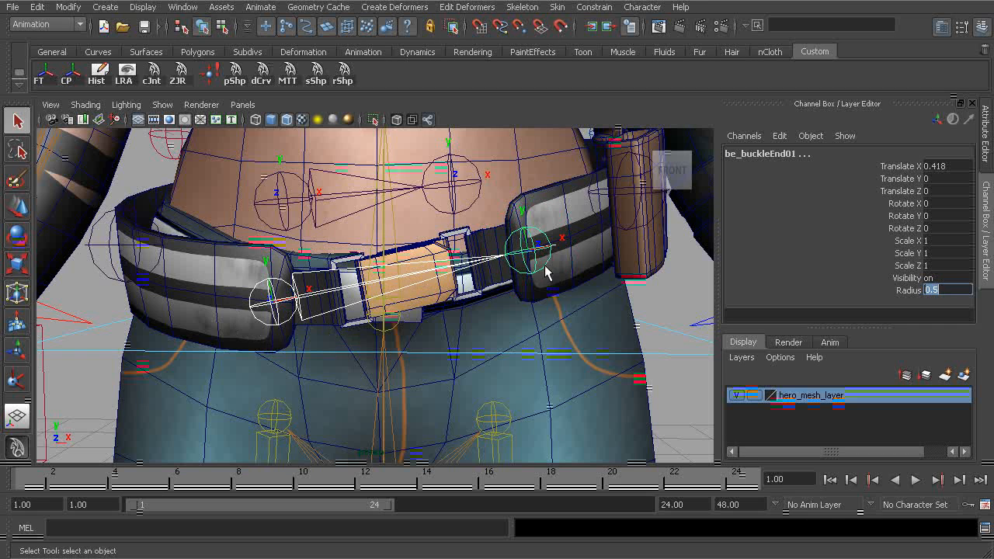
Step: Set the radius of both joints in the strap chain at the back of the belt to 0.5
{"action": "left_click_drag", "start_coordinate": [267, 230], "coordinate": [293, 197], "text": "alt"}
{"action": "left_click", "coordinate": [468, 259]}
{"action": "left_click", "coordinate": [301, 188], "text": "shift"}
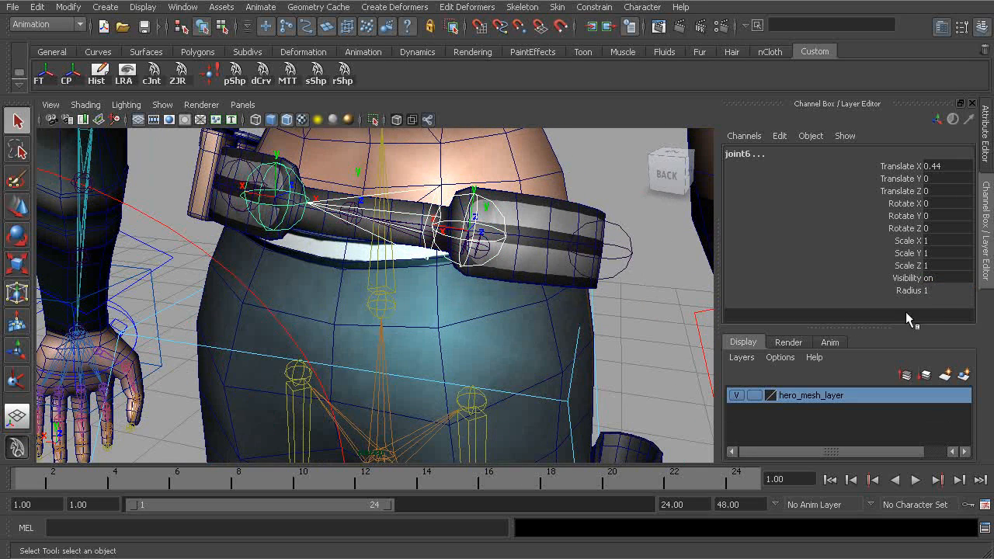
{"action": "key", "text": "Return"}
Step: Rename the start joint of the back strap chain as bn_strap01 and copy that name
{"action": "left_click_drag", "start_coordinate": [613, 311], "coordinate": [548, 314], "text": "alt"}
{"action": "left_click", "coordinate": [539, 287]}
{"action": "left_click", "coordinate": [743, 154]}
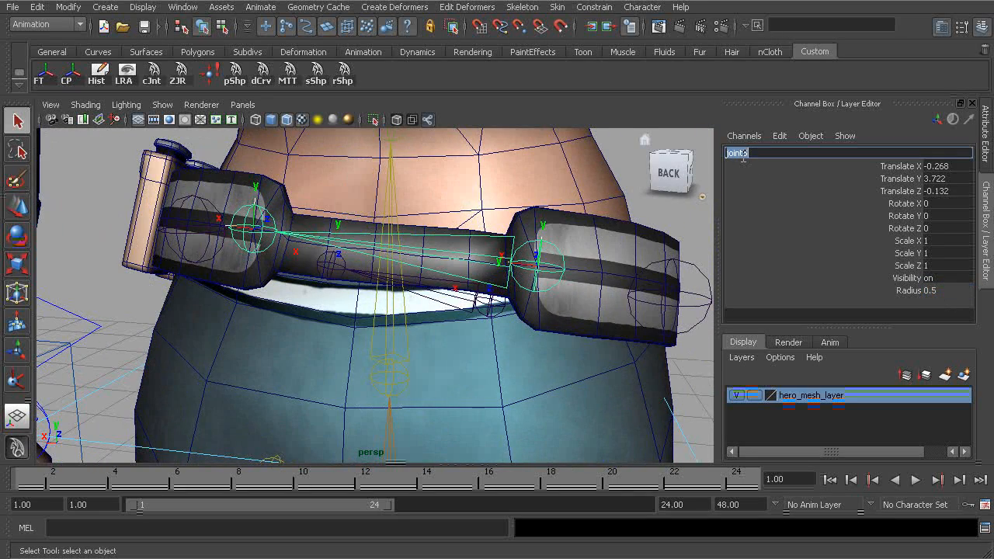
{"action": "type", "text": "bn_strap01"}
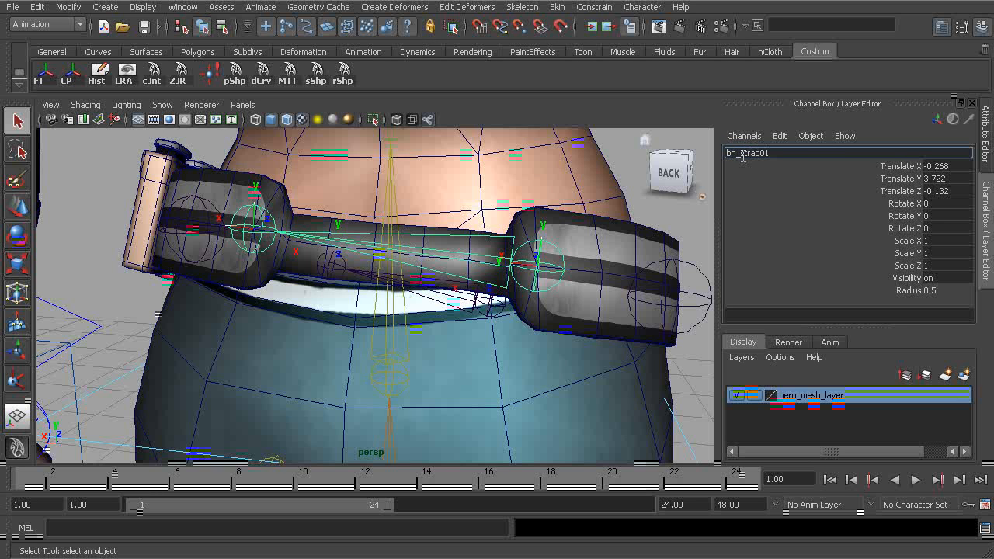
{"action": "key", "text": "Return"}
{"action": "key", "text": "ctrl+c"}
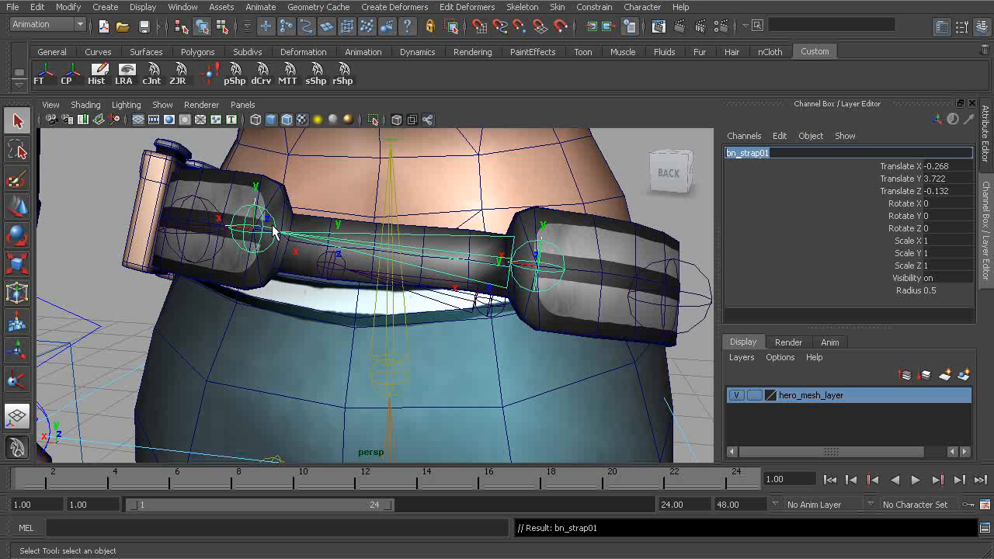
Step: Rename the end joint of the back strap chain as be_strapEnd01, reusing the copied name
{"action": "key", "text": "Down"}
{"action": "left_click", "coordinate": [753, 153]}
{"action": "key", "text": "ctrl+v"}
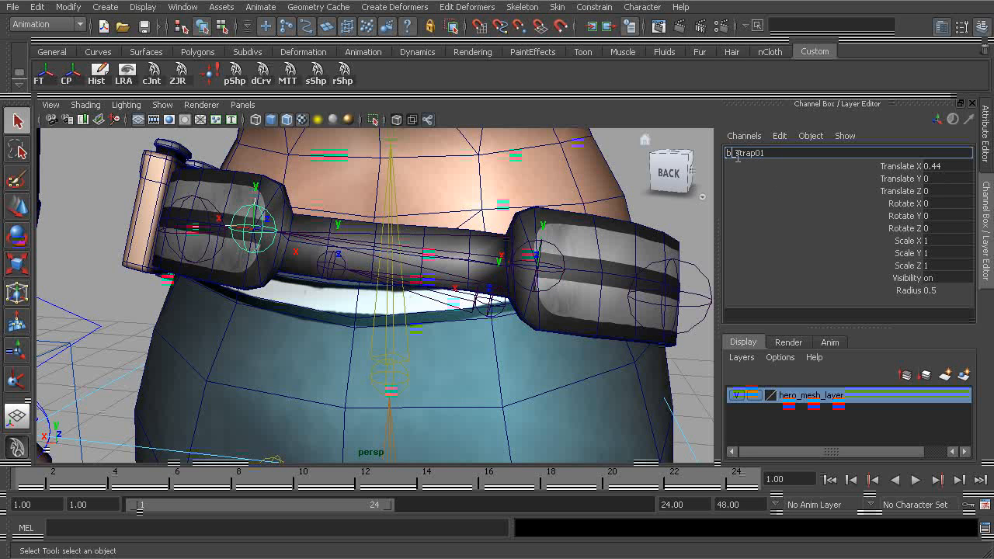
{"action": "type", "text": "el"}
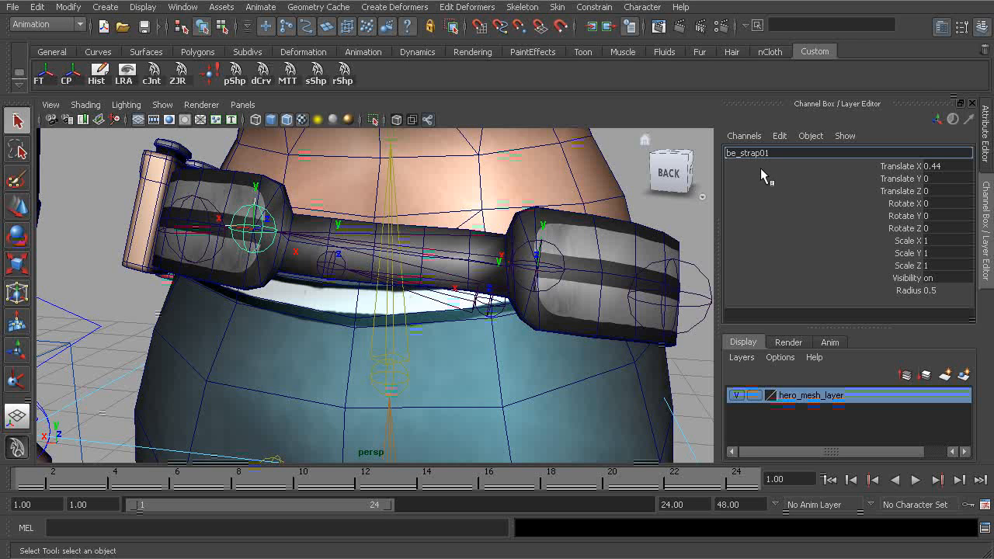
{"action": "type", "text": "End"}
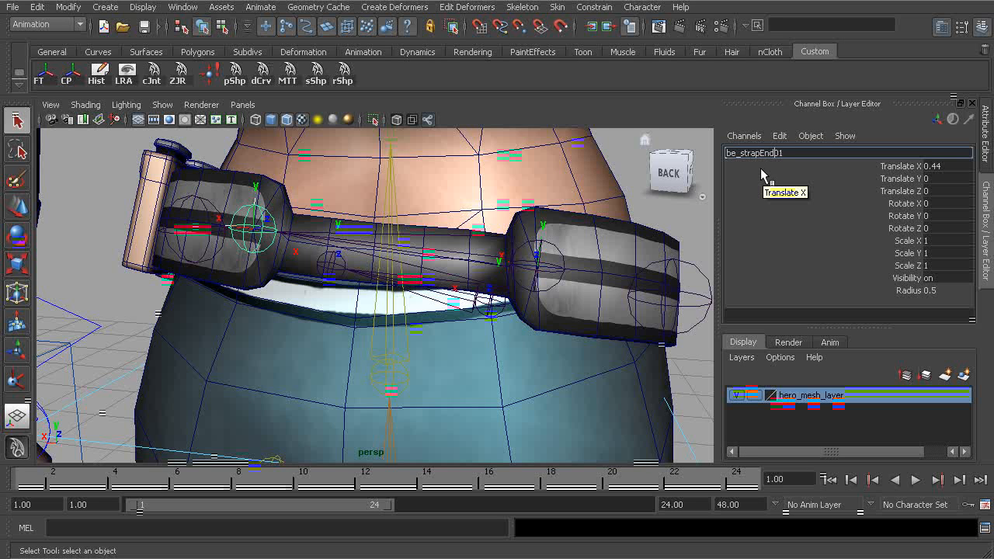
{"action": "key", "text": "Return"}
Step: Deselect everything and examine the belt and its buckle joints from the front at several angles
{"action": "left_click_drag", "start_coordinate": [237, 276], "coordinate": [420, 280], "text": "alt"}
{"action": "left_click_drag", "start_coordinate": [155, 242], "coordinate": [253, 264], "text": "alt"}
{"action": "left_click_drag", "start_coordinate": [318, 299], "coordinate": [285, 280], "text": "alt"}
{"action": "left_click", "coordinate": [188, 186]}
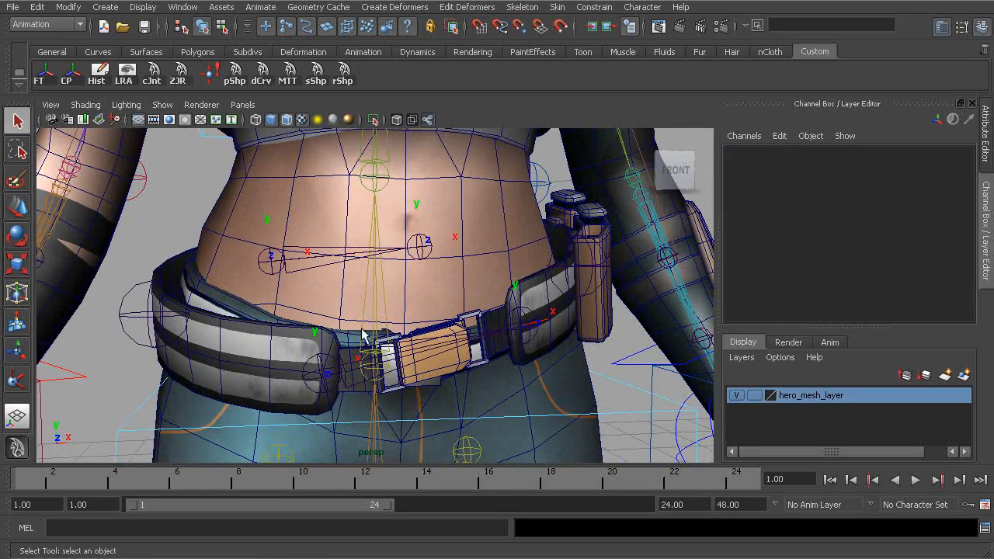
{"action": "left_click_drag", "start_coordinate": [362, 333], "coordinate": [337, 347], "text": "alt"}
{"action": "middle_click_drag", "start_coordinate": [336, 347], "coordinate": [299, 287], "text": "alt"}
{"action": "mouse_move", "coordinate": [332, 301]}
{"action": "left_mouse_down", "text": "alt"}
{"action": "mouse_move", "coordinate": [299, 298]}
{"action": "mouse_move", "coordinate": [328, 297]}
{"action": "left_mouse_up", "text": "alt"}
{"action": "right_click_drag", "start_coordinate": [306, 296], "coordinate": [332, 295], "text": "alt"}
{"action": "left_click_drag", "start_coordinate": [331, 295], "coordinate": [398, 334], "text": "alt"}
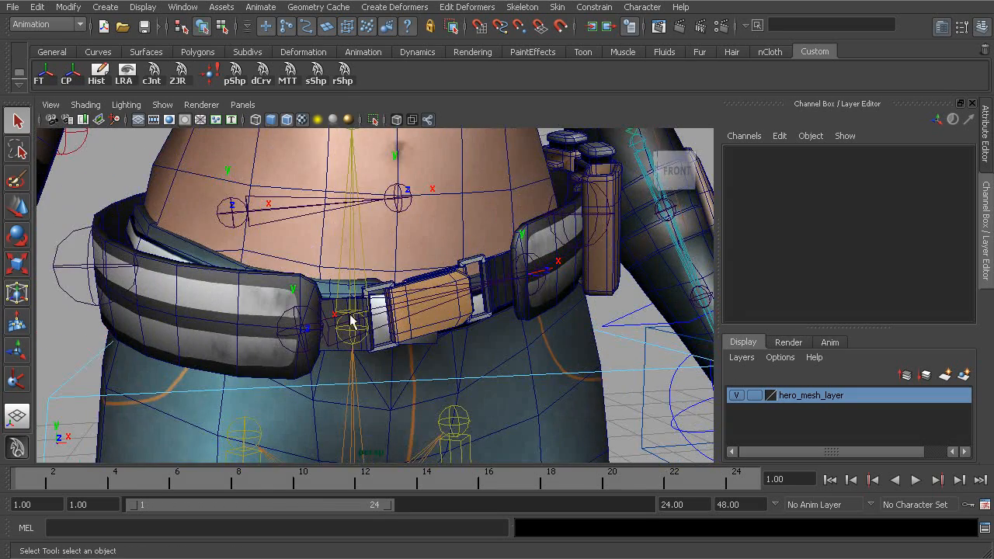
{"action": "left_click_drag", "start_coordinate": [465, 301], "coordinate": [308, 305], "text": "alt"}
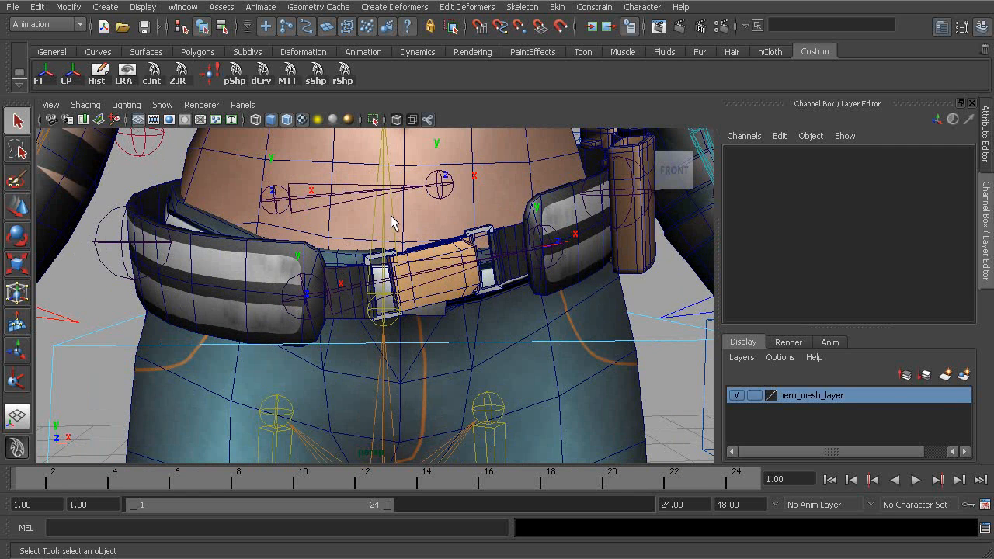
{"action": "middle_click_drag", "start_coordinate": [524, 268], "coordinate": [503, 281], "text": "alt"}
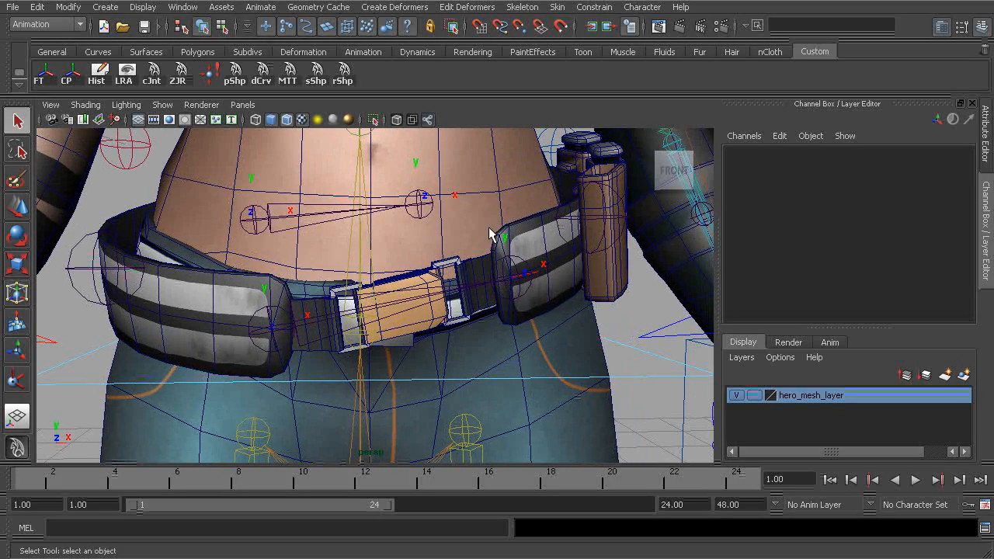
{"action": "left_click_drag", "start_coordinate": [419, 303], "coordinate": [305, 282], "text": "alt"}
{"action": "right_click_drag", "start_coordinate": [305, 282], "coordinate": [292, 276], "text": "alt"}
{"action": "middle_click_drag", "start_coordinate": [292, 276], "coordinate": [331, 248], "text": "alt"}
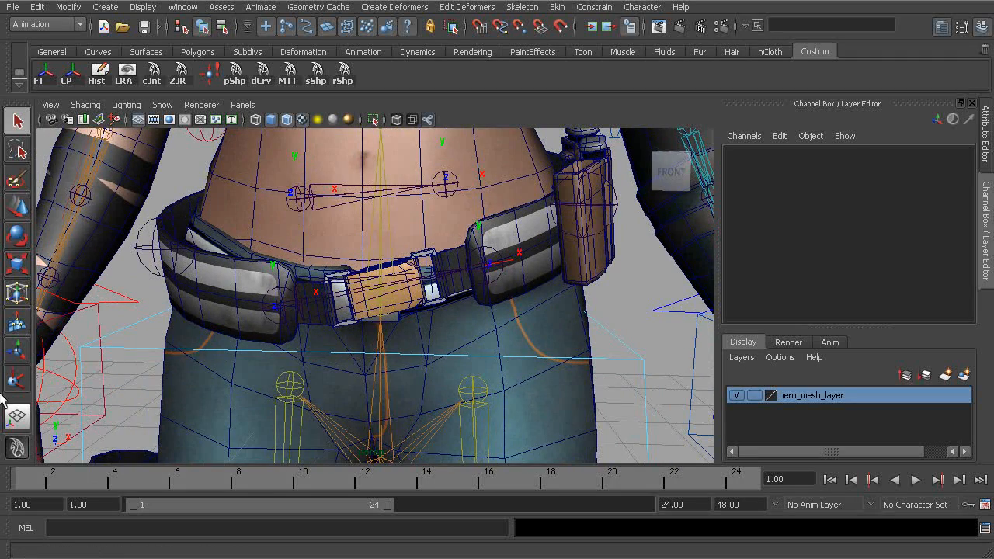
Step: Create an IK handle with the ikRPsolver from bn_buckle01 to be_buckleEnd01
{"action": "left_click", "coordinate": [522, 7]}
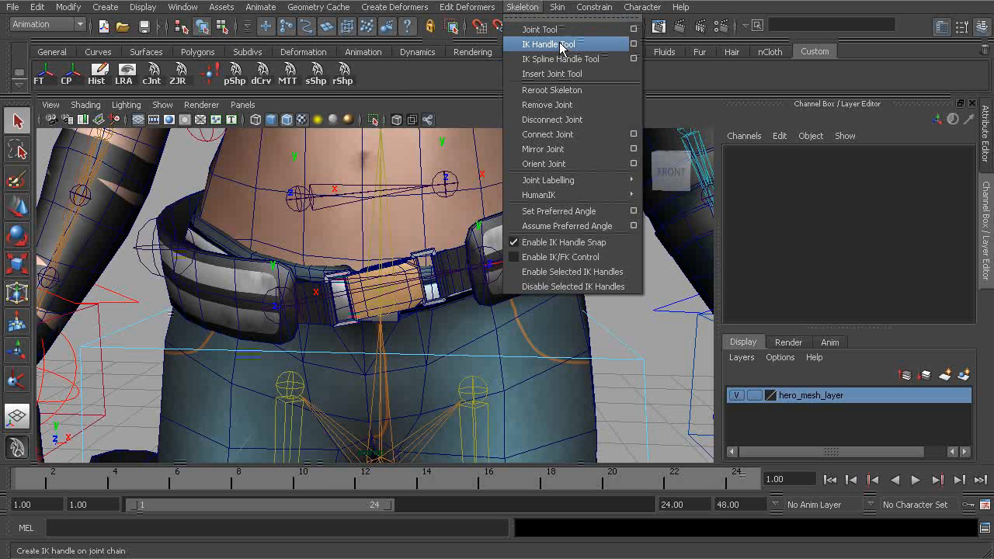
{"action": "left_click", "coordinate": [632, 44]}
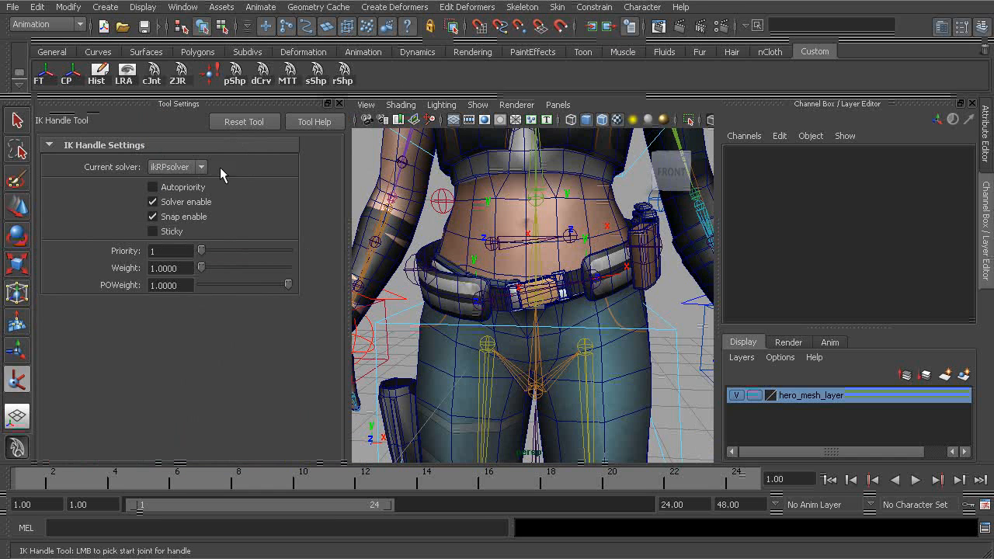
{"action": "left_click", "coordinate": [338, 103]}
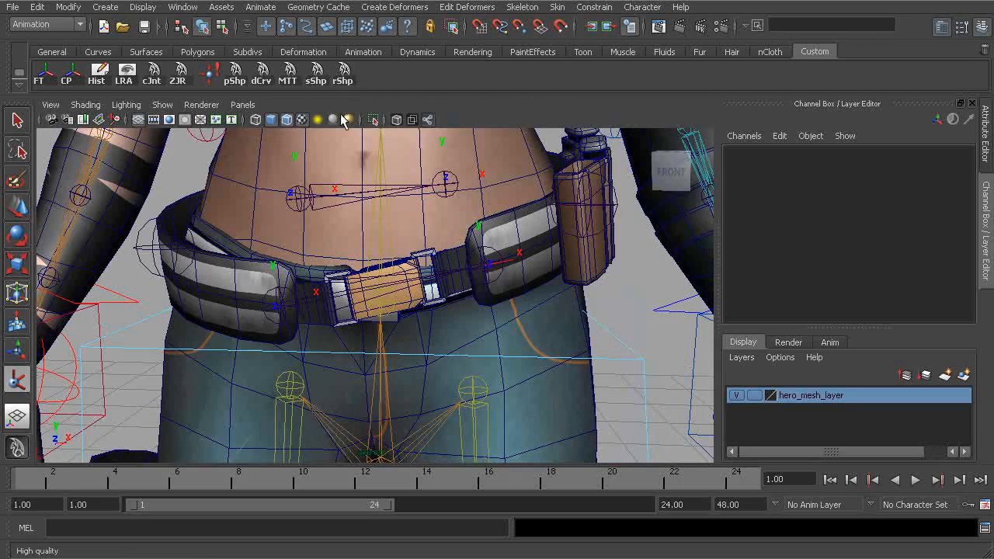
{"action": "right_click_drag", "start_coordinate": [390, 285], "coordinate": [412, 315], "text": "alt"}
{"action": "left_click_drag", "start_coordinate": [412, 316], "coordinate": [333, 315], "text": "alt"}
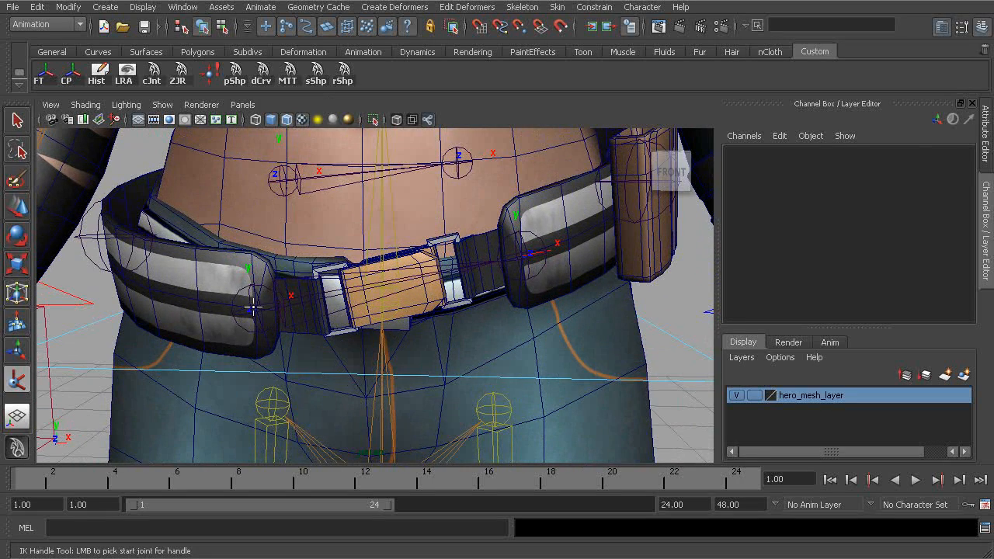
{"action": "left_click", "coordinate": [254, 308]}
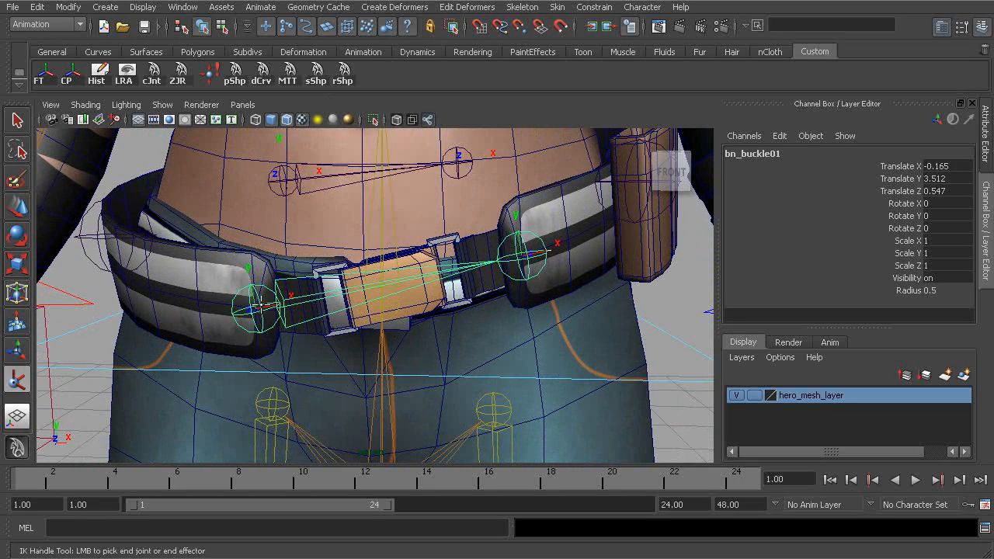
{"action": "left_click", "coordinate": [523, 249]}
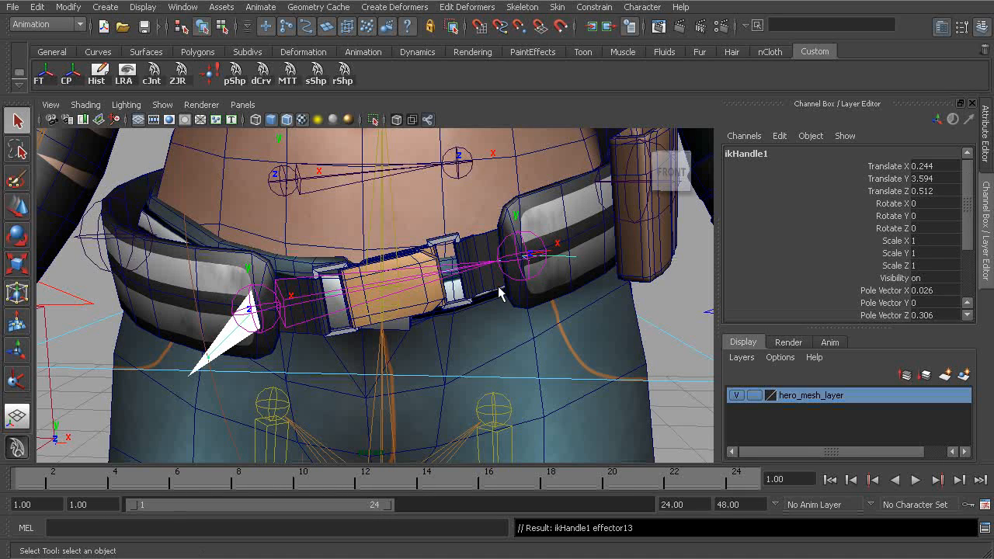
Step: Try moving the buckle's IK handle, and undo the move
{"action": "left_click_drag", "start_coordinate": [499, 291], "coordinate": [558, 177], "text": "alt"}
{"action": "key", "text": "w"}
{"action": "key", "text": "z"}
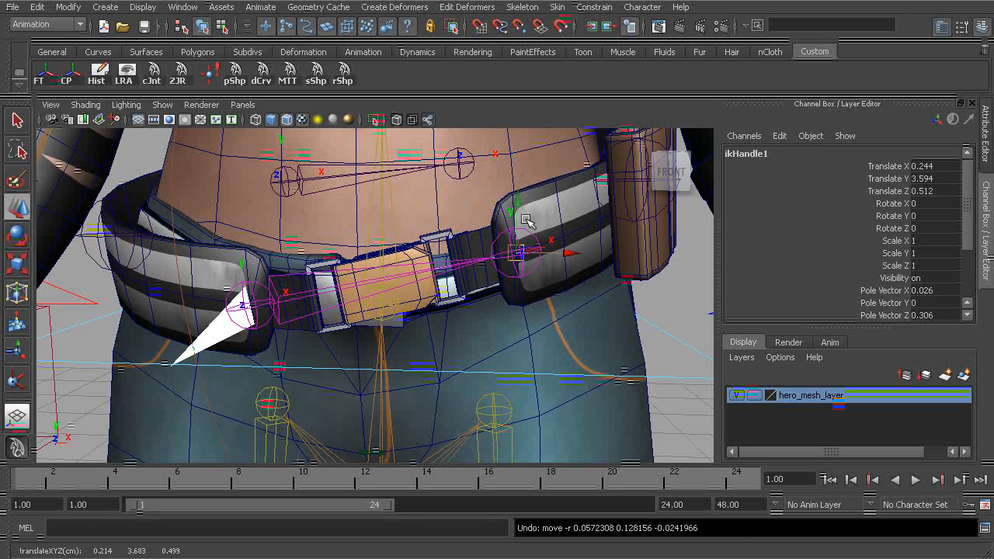
Step: Try moving the buckle's end joint be_buckleEnd01, and undo the move
{"action": "scroll", "coordinate": [528, 268], "scroll_direction": "up", "scroll_amount": 4}
{"action": "left_click", "coordinate": [506, 260]}
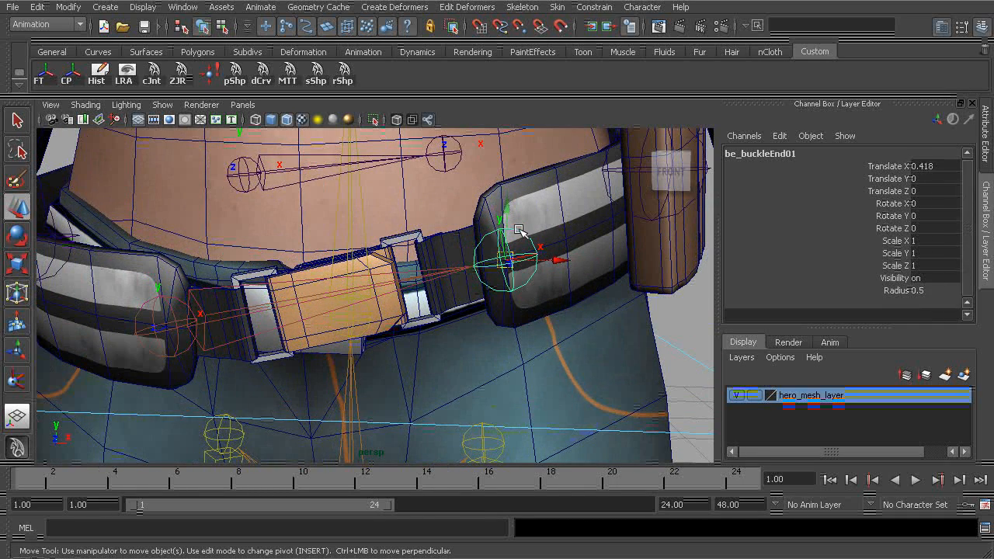
{"action": "scroll", "coordinate": [523, 263], "scroll_direction": "down", "scroll_amount": 3}
{"action": "key", "text": "w"}
{"action": "left_click_drag", "start_coordinate": [481, 247], "coordinate": [466, 216]}
{"action": "key", "text": "ctrl+z"}
{"action": "middle_click_drag", "start_coordinate": [342, 272], "coordinate": [404, 267], "text": "alt"}
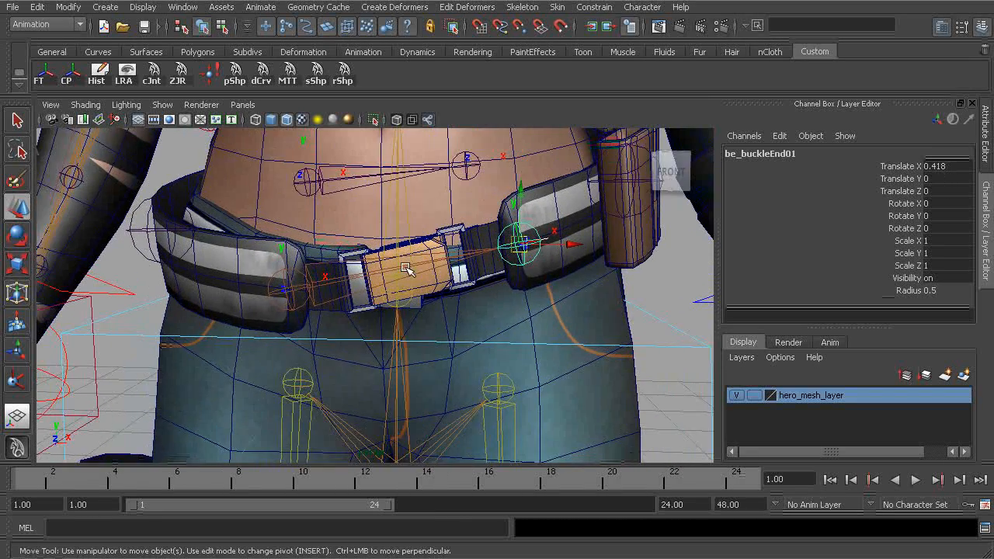
Step: Try moving the buckle's start joint bn_buckle01, and undo the move
{"action": "left_click", "coordinate": [298, 277]}
{"action": "left_click_drag", "start_coordinate": [290, 299], "coordinate": [417, 309]}
{"action": "key", "text": "ctrl+z"}
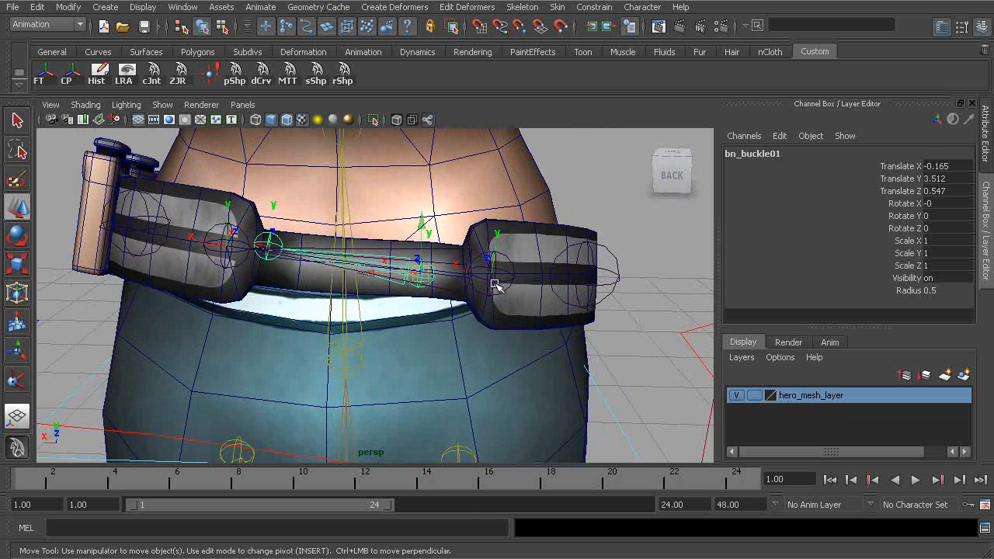
Step: Create an IK handle from bn_strap01 to the end joint of the back strap chain
{"action": "key", "text": "y"}
{"action": "left_click", "coordinate": [484, 272]}
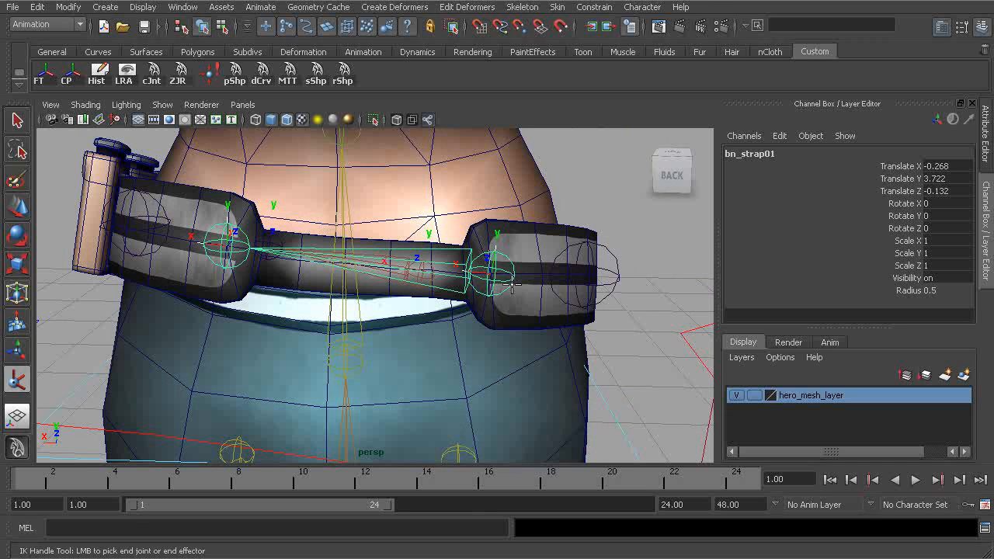
{"action": "left_click_drag", "start_coordinate": [483, 271], "coordinate": [471, 281], "text": "alt"}
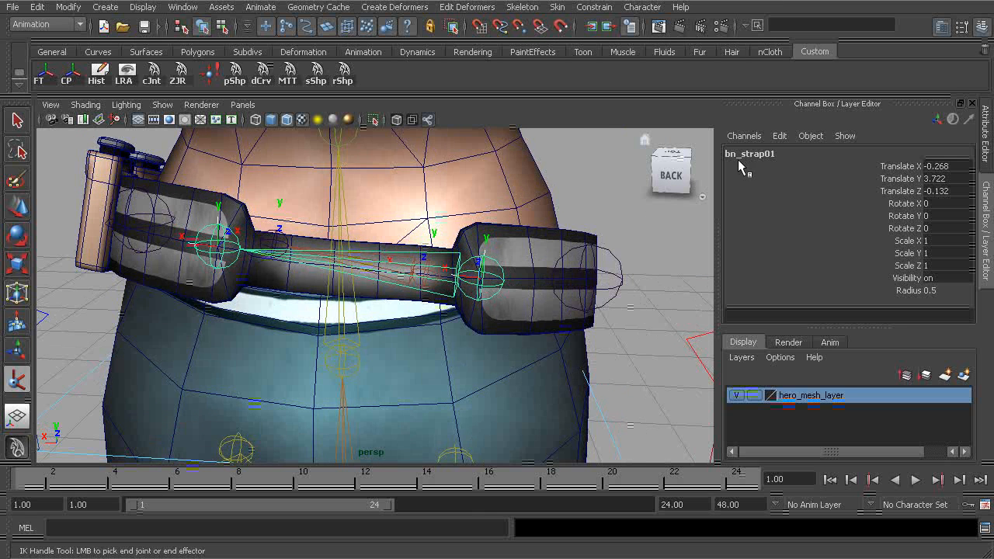
{"action": "left_click", "coordinate": [217, 247]}
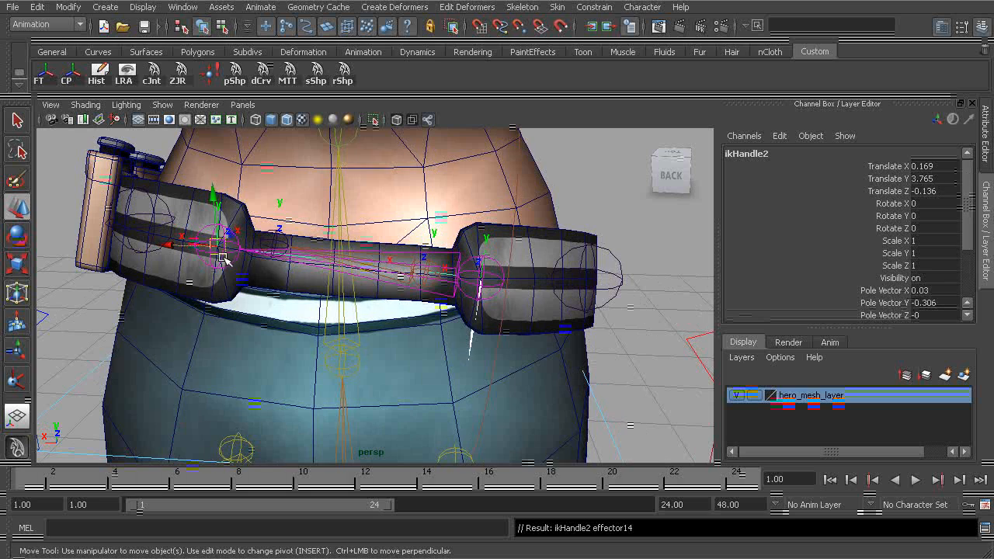
Step: Rename the back strap's new IK handle as rp_strap01
{"action": "key", "text": "w"}
{"action": "left_click_drag", "start_coordinate": [428, 271], "coordinate": [543, 253], "text": "alt"}
{"action": "double_click", "coordinate": [767, 153]}
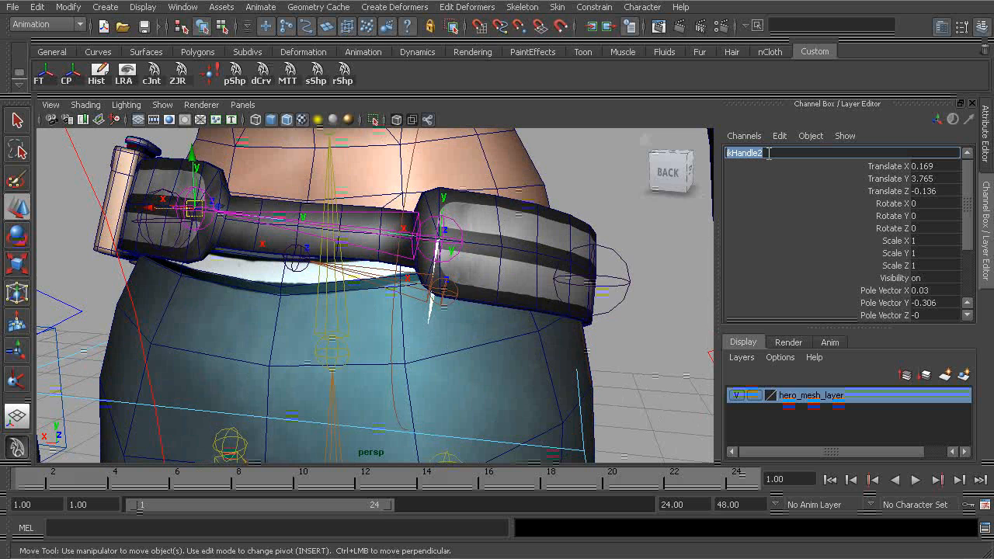
{"action": "type", "text": "rp"}
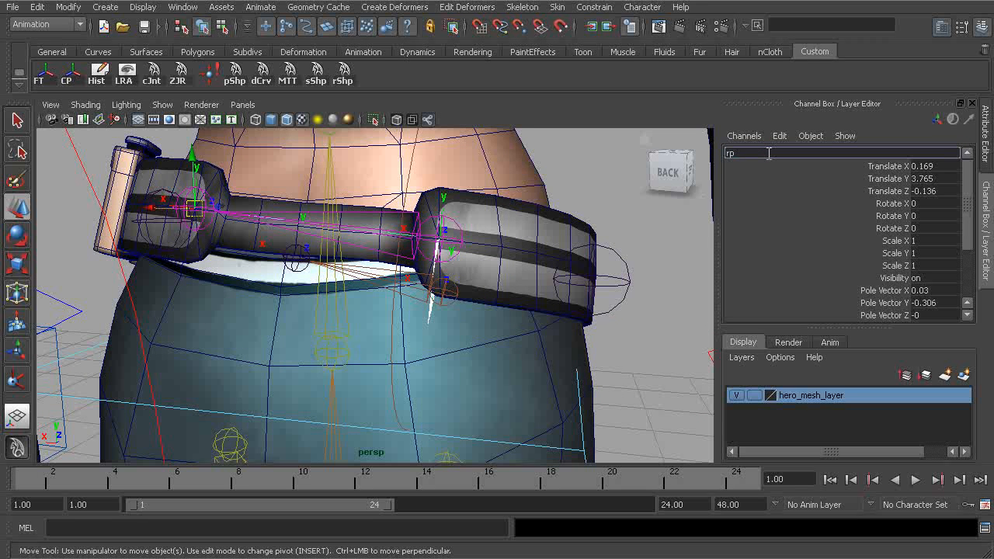
{"action": "type", "text": "_strap01"}
{"action": "key", "text": "Return"}
Step: Select the buckle's IK handle on the front of the belt and rename it as rp_buckle01
{"action": "left_click_drag", "start_coordinate": [590, 256], "coordinate": [336, 251], "text": "alt"}
{"action": "left_click_drag", "start_coordinate": [543, 264], "coordinate": [465, 272], "text": "alt"}
{"action": "left_click", "coordinate": [595, 324]}
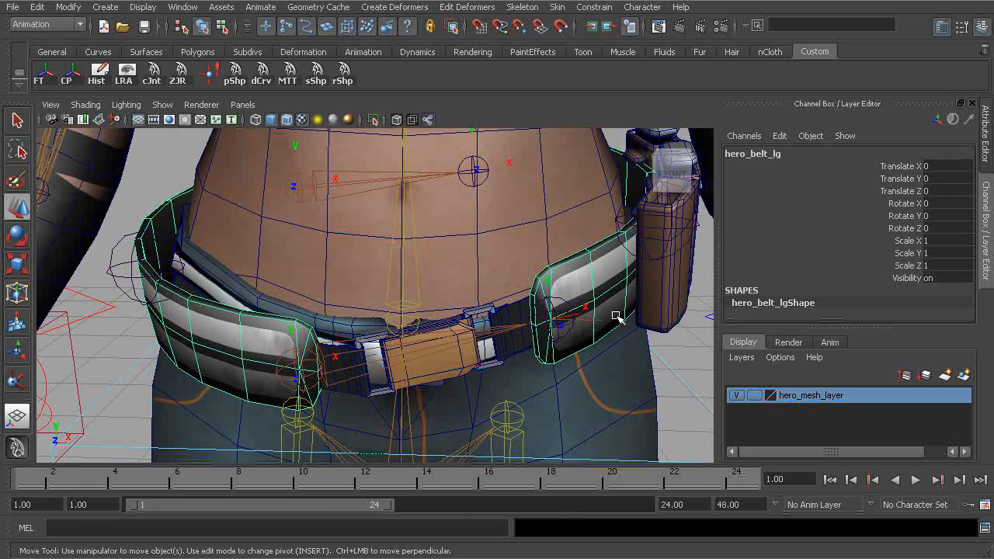
{"action": "left_click", "coordinate": [607, 320]}
{"action": "left_click", "coordinate": [775, 153]}
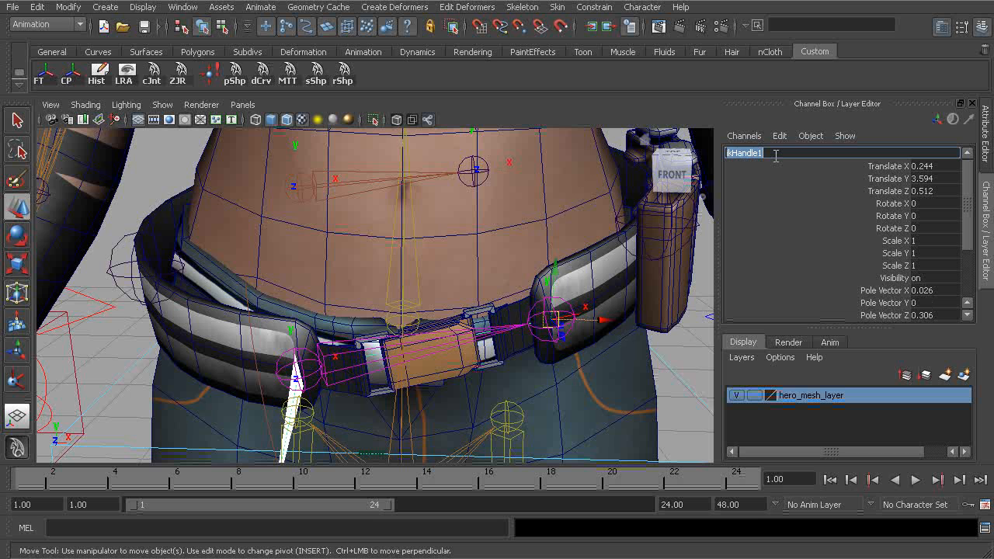
{"action": "type", "text": "rp_buckle"}
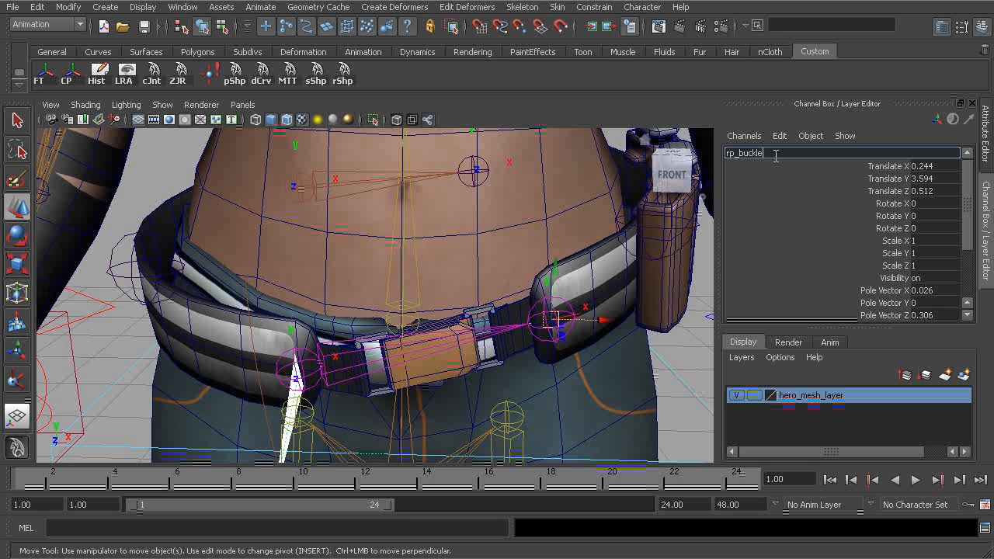
{"action": "type", "text": "01"}
{"action": "key", "text": "Return"}
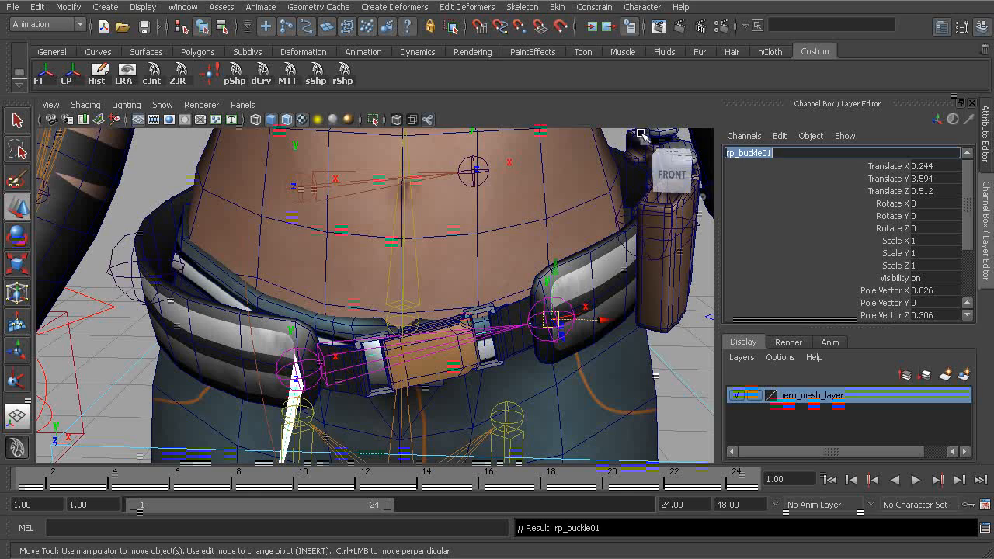
Step: Create a joint at the middle vertex of the hero_belt_lg mesh's front end on the character's right, using cJnt
{"action": "left_click_drag", "start_coordinate": [530, 326], "coordinate": [424, 265], "text": "alt"}
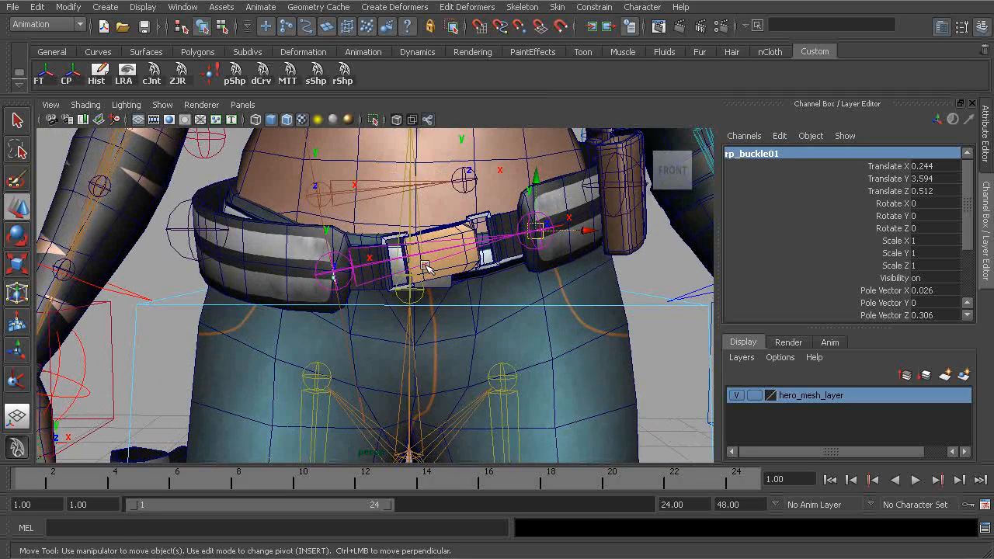
{"action": "key", "text": "q"}
{"action": "left_click", "coordinate": [310, 254]}
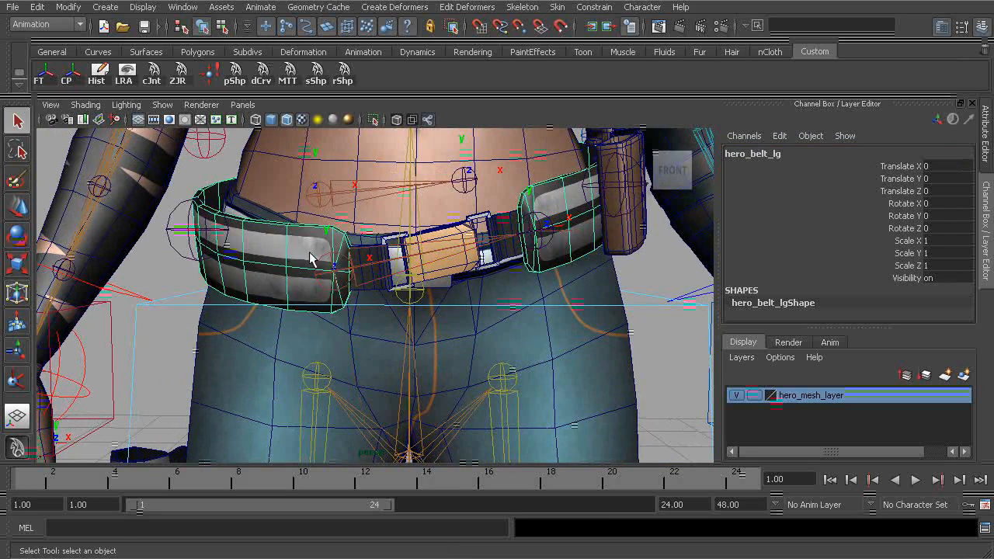
{"action": "middle_click_drag", "start_coordinate": [310, 254], "coordinate": [322, 264], "text": "alt"}
{"action": "right_click_drag", "start_coordinate": [321, 264], "coordinate": [423, 300], "text": "alt"}
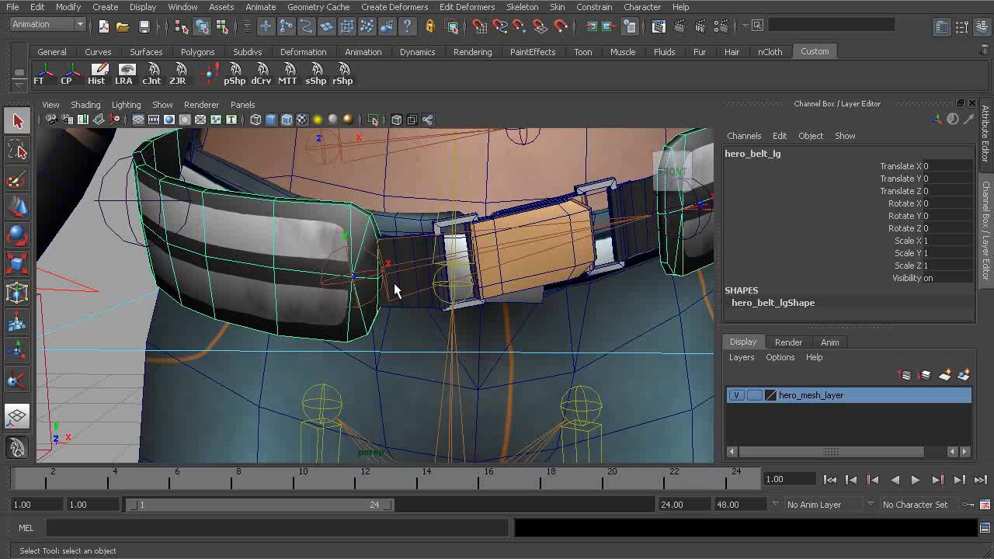
{"action": "key", "text": "F8"}
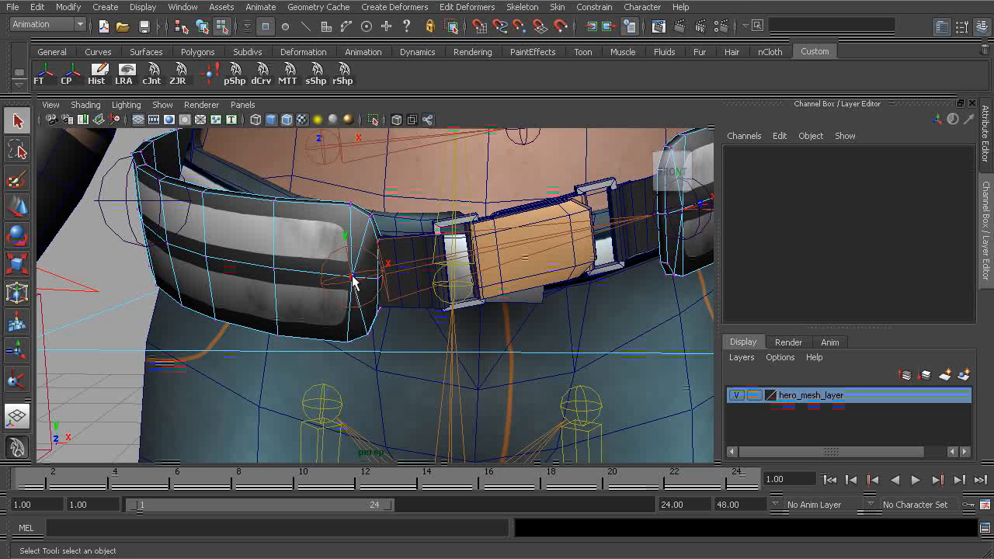
{"action": "left_click", "coordinate": [353, 276]}
{"action": "left_click_drag", "start_coordinate": [380, 295], "coordinate": [327, 290], "text": "alt"}
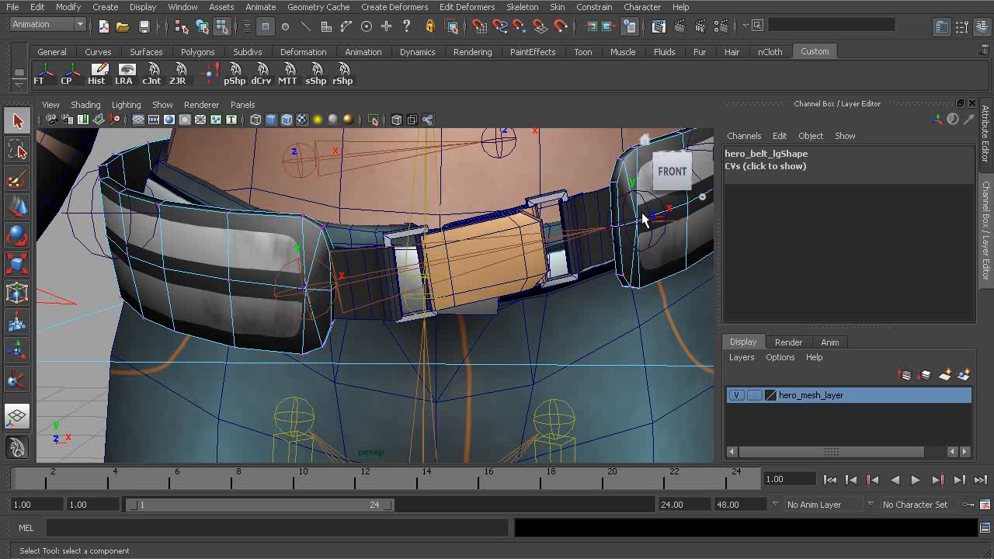
{"action": "left_click_drag", "start_coordinate": [306, 300], "coordinate": [298, 293], "text": "alt"}
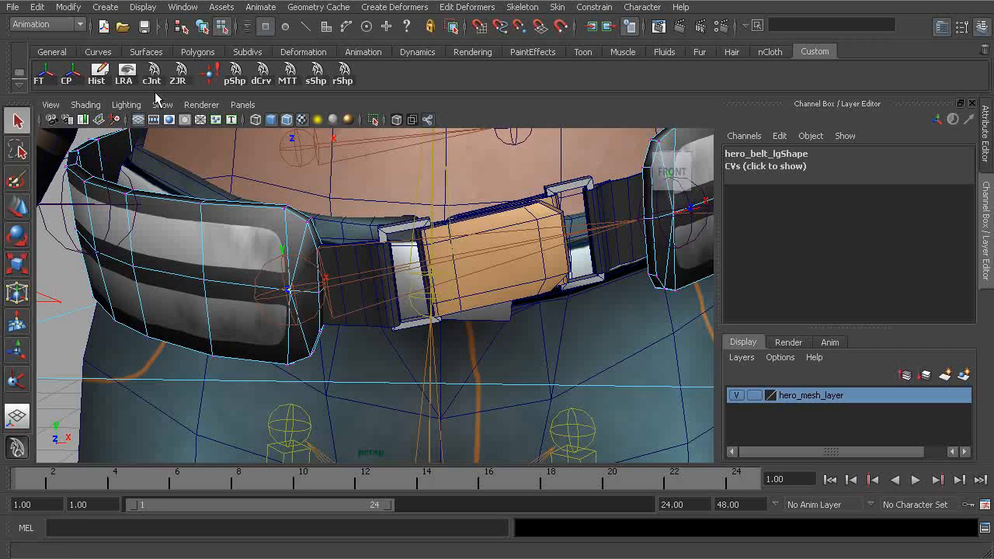
{"action": "left_click", "coordinate": [153, 77]}
Step: Create a matching joint at the middle vertex of the large belt's front end on the character's left
{"action": "middle_click_drag", "start_coordinate": [399, 227], "coordinate": [352, 238], "text": "alt"}
{"action": "left_click_drag", "start_coordinate": [392, 232], "coordinate": [407, 235], "text": "alt"}
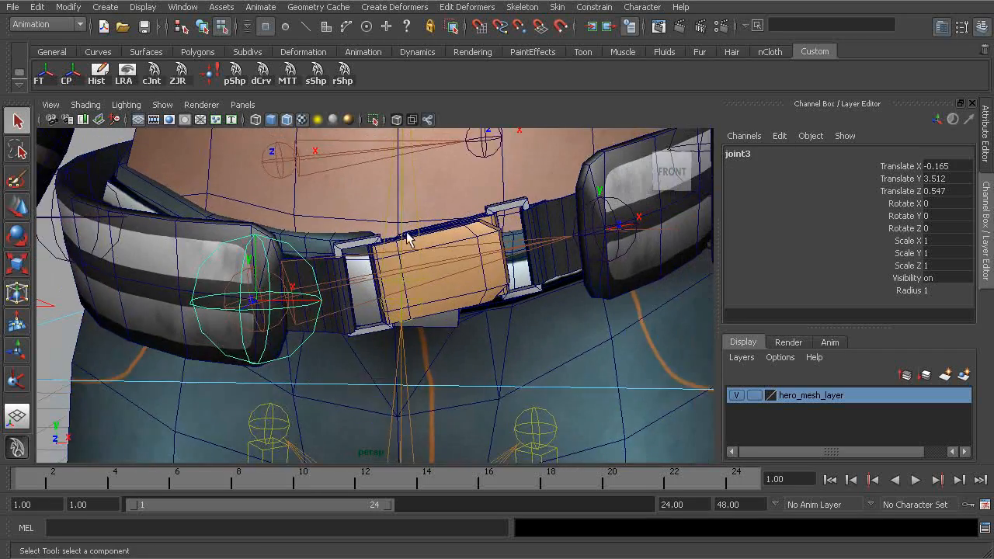
{"action": "middle_click_drag", "start_coordinate": [406, 235], "coordinate": [334, 262], "text": "alt"}
{"action": "right_click_drag", "start_coordinate": [334, 262], "coordinate": [377, 251], "text": "alt"}
{"action": "middle_click_drag", "start_coordinate": [509, 246], "coordinate": [346, 271], "text": "alt"}
{"action": "right_click_drag", "start_coordinate": [345, 271], "coordinate": [420, 261], "text": "alt"}
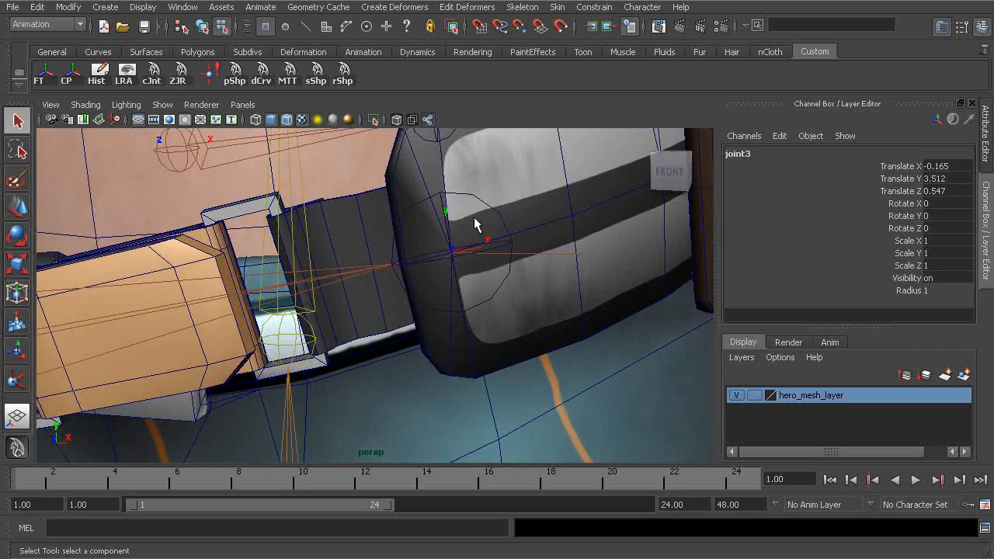
{"action": "left_click", "coordinate": [474, 220]}
{"action": "left_click_drag", "start_coordinate": [474, 220], "coordinate": [455, 263], "text": "alt"}
{"action": "left_click", "coordinate": [430, 272]}
{"action": "right_click_drag", "start_coordinate": [489, 303], "coordinate": [415, 279], "text": "alt"}
{"action": "left_click", "coordinate": [412, 283]}
Step: Create a joint on the belt vertex at the back strap's end on the character's right, by bn_strap01
{"action": "left_click_drag", "start_coordinate": [411, 283], "coordinate": [467, 259], "text": "alt"}
{"action": "left_click", "coordinate": [581, 259]}
{"action": "middle_click_drag", "start_coordinate": [581, 259], "coordinate": [535, 290], "text": "alt"}
{"action": "right_click_drag", "start_coordinate": [535, 290], "coordinate": [561, 317], "text": "alt"}
{"action": "left_click", "coordinate": [531, 307]}
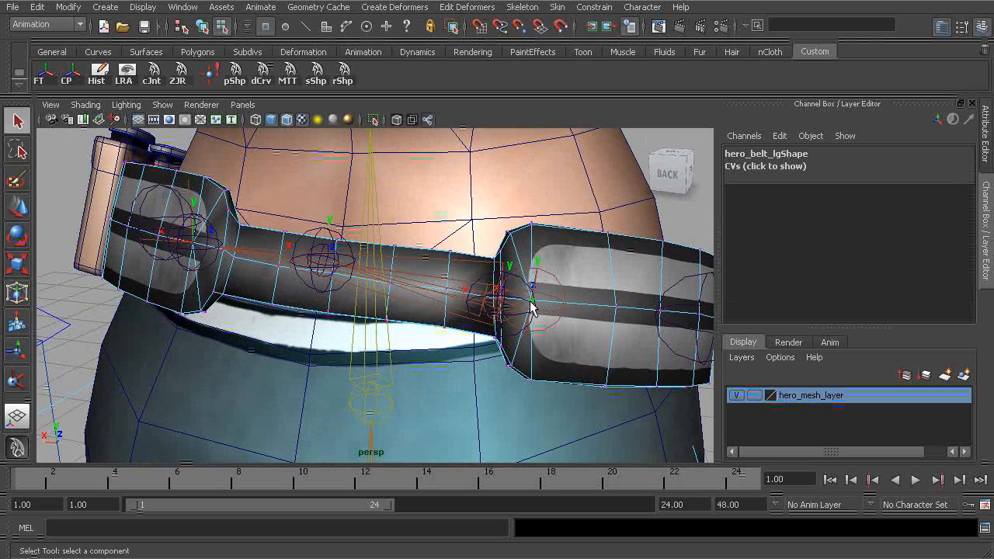
{"action": "left_click", "coordinate": [533, 301]}
Step: Create a joint on the belt vertex at the back strap's end on the character's left
{"action": "left_click_drag", "start_coordinate": [208, 288], "coordinate": [322, 286], "text": "alt"}
{"action": "left_click", "coordinate": [288, 251]}
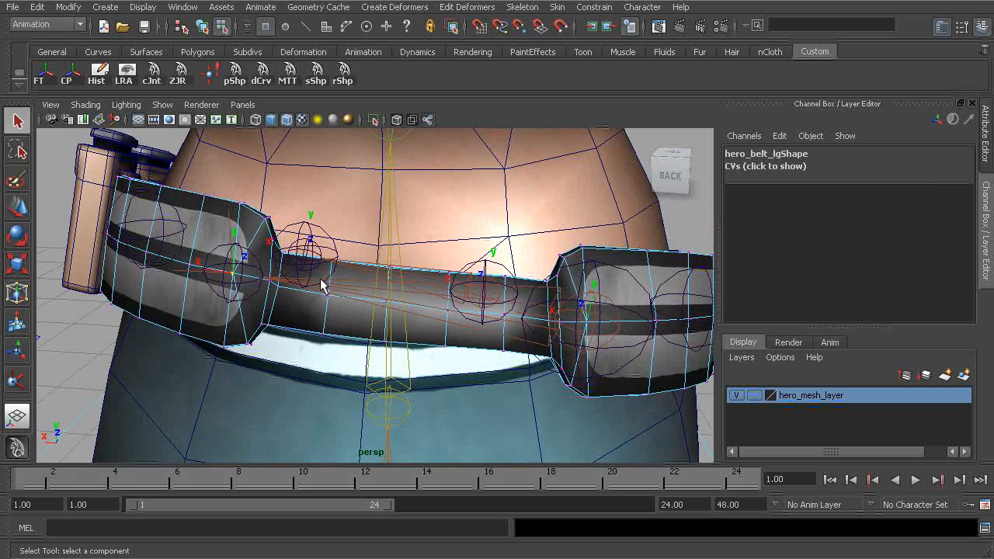
{"action": "left_click", "coordinate": [322, 284]}
{"action": "left_click_drag", "start_coordinate": [491, 299], "coordinate": [210, 253], "text": "alt"}
Step: Return to object selection mode and deselect the pants mesh
{"action": "right_click_drag", "start_coordinate": [209, 253], "coordinate": [271, 262], "text": "alt"}
{"action": "left_click", "coordinate": [182, 187]}
{"action": "left_click_drag", "start_coordinate": [183, 188], "coordinate": [162, 227], "text": "alt"}
{"action": "right_click_drag", "start_coordinate": [163, 227], "coordinate": [248, 288], "text": "alt"}
{"action": "middle_click_drag", "start_coordinate": [248, 287], "coordinate": [272, 268], "text": "alt"}
{"action": "right_click_drag", "start_coordinate": [274, 270], "coordinate": [326, 304], "text": "alt"}
{"action": "left_click", "coordinate": [285, 291]}
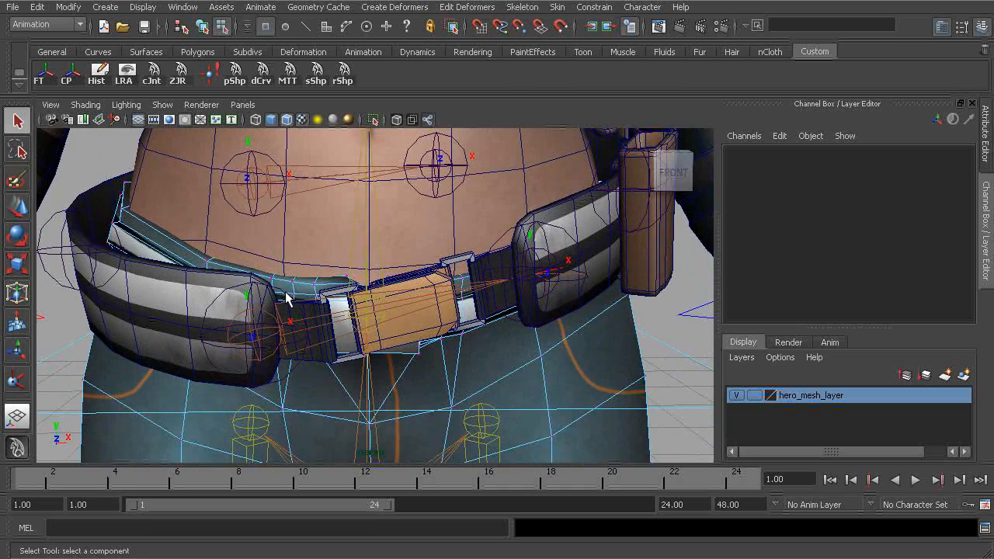
{"action": "middle_click_drag", "start_coordinate": [285, 291], "coordinate": [296, 293], "text": "alt"}
{"action": "key", "text": "F8"}
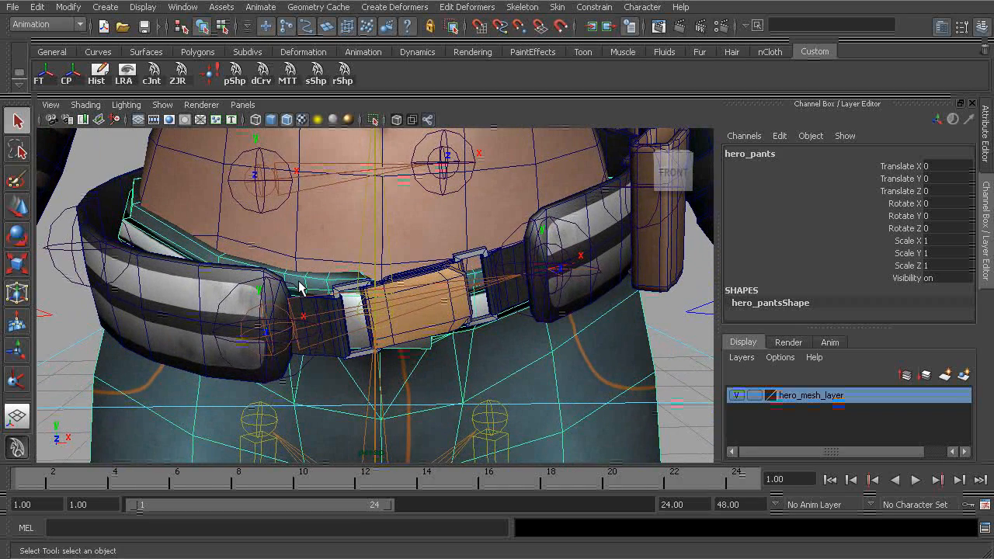
{"action": "left_click", "coordinate": [278, 288]}
{"action": "middle_click_drag", "start_coordinate": [139, 255], "coordinate": [132, 233], "text": "alt"}
Step: Rename the new front belt joint on the character's right as bn_r_belt_a01, based on the name copied from bn_r_belt_b01
{"action": "left_click", "coordinate": [105, 238]}
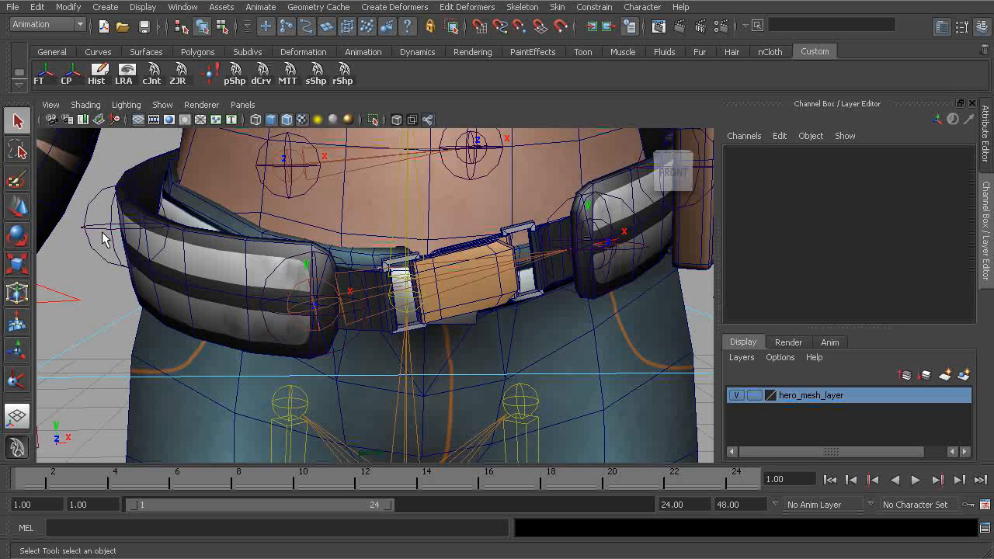
{"action": "left_click", "coordinate": [98, 226]}
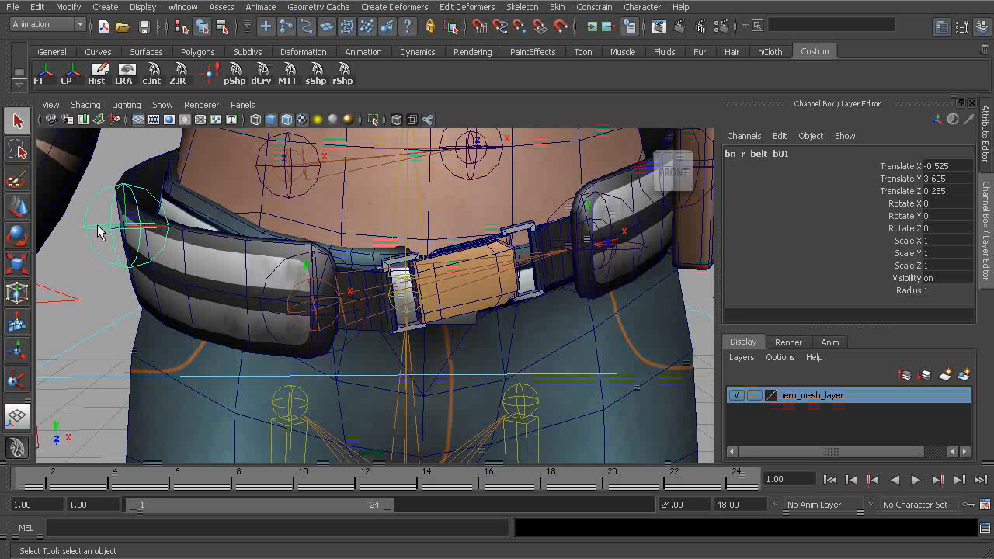
{"action": "left_click", "coordinate": [768, 155]}
{"action": "key", "text": "ctrl+c"}
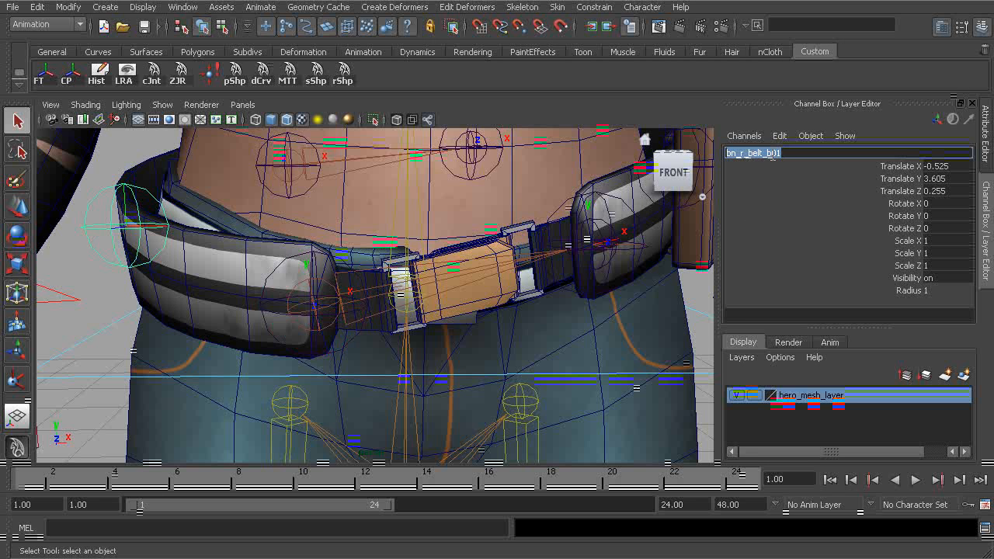
{"action": "left_click", "coordinate": [283, 273]}
{"action": "left_click", "coordinate": [760, 152]}
{"action": "key", "text": "ctrl+v"}
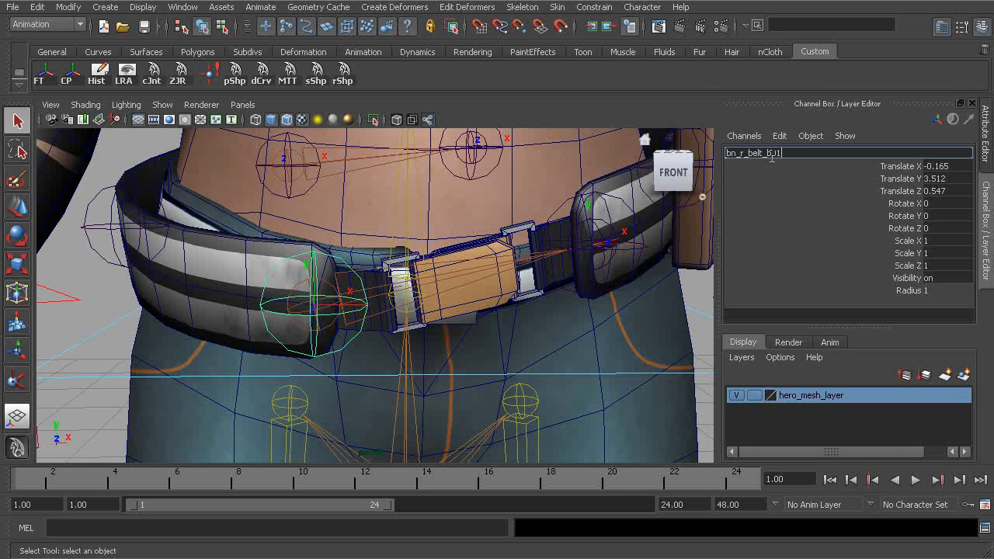
{"action": "key", "text": "Return"}
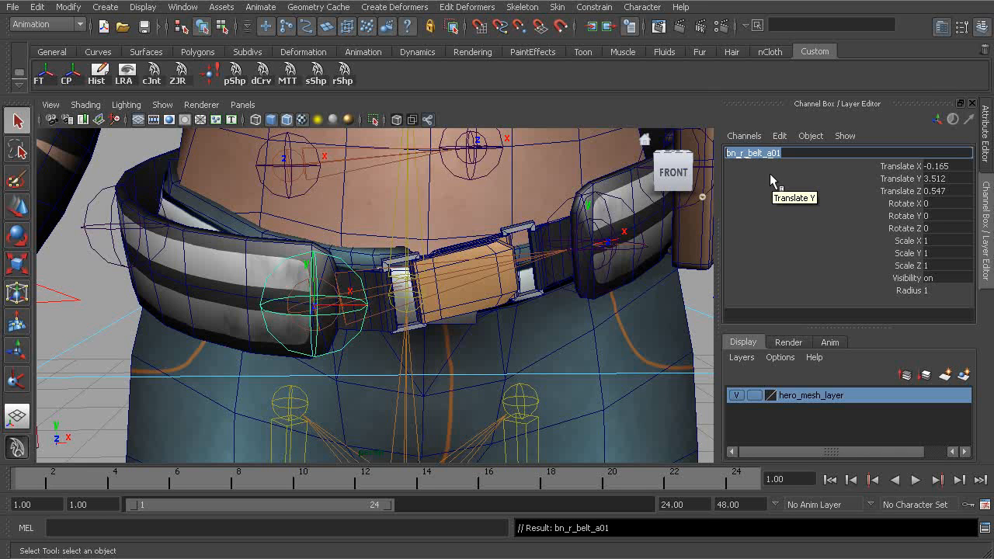
Step: Rename the new back belt joint on the character's right, starting from the reused name bn_r_belt_a01
{"action": "left_click_drag", "start_coordinate": [566, 229], "coordinate": [342, 169], "text": "alt"}
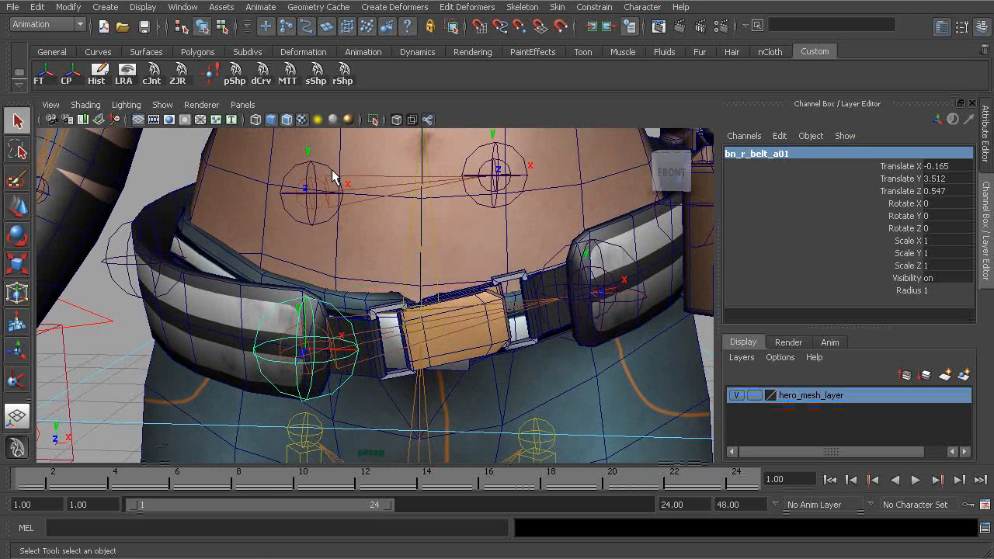
{"action": "left_click", "coordinate": [334, 177]}
{"action": "double_click", "coordinate": [745, 153]}
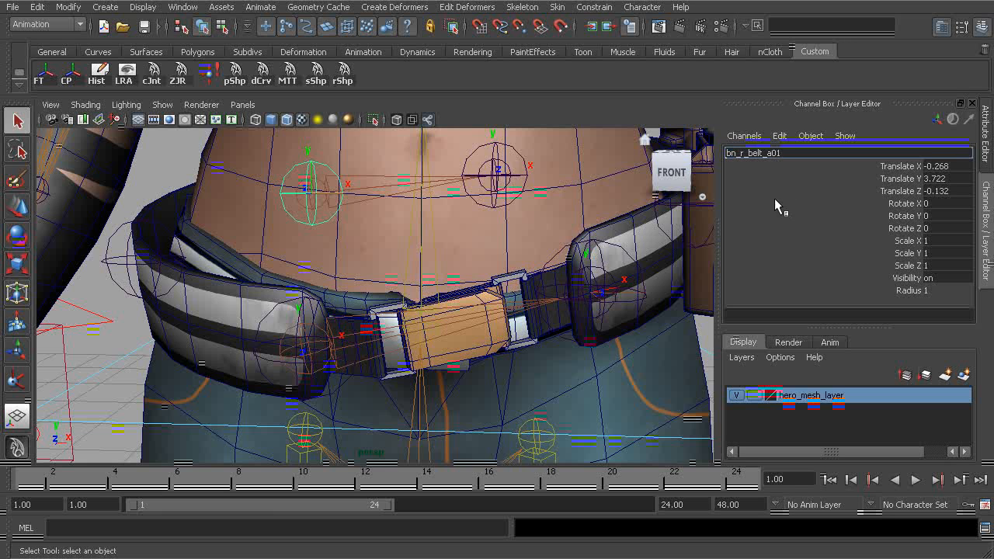
{"action": "key", "text": "Return"}
Step: Rename the new front belt joint on the character's left as bn_l_belt_a01
{"action": "left_click_drag", "start_coordinate": [532, 282], "coordinate": [510, 256], "text": "alt"}
{"action": "left_click", "coordinate": [525, 245]}
{"action": "left_click", "coordinate": [750, 152]}
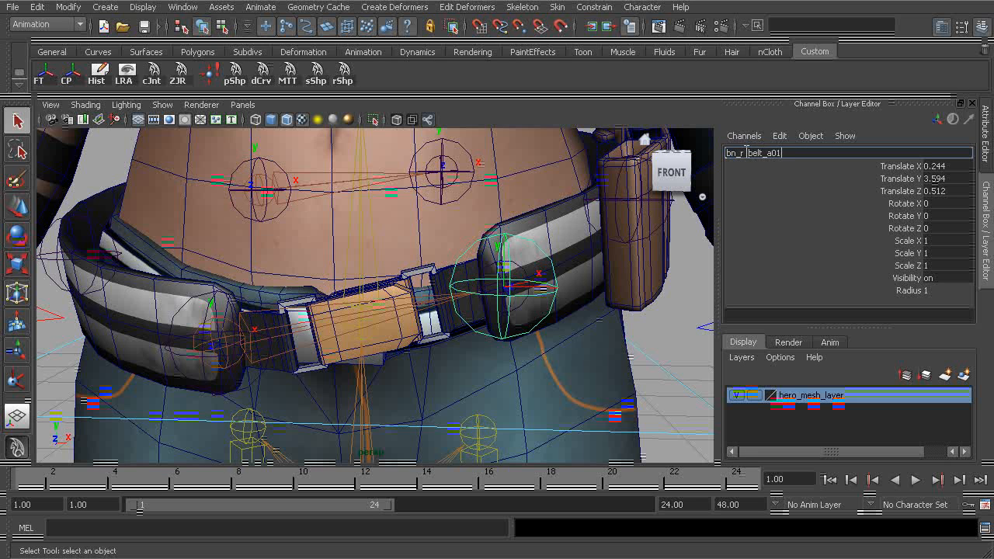
{"action": "key", "text": "BackSpace"}
{"action": "type", "text": "l"}
{"action": "key", "text": "Return"}
Step: Rename the new back belt joint on the character's left as bn_l_belt_c01, based on the name copied from bn_l_belt_a01
{"action": "key", "text": "ctrl+c"}
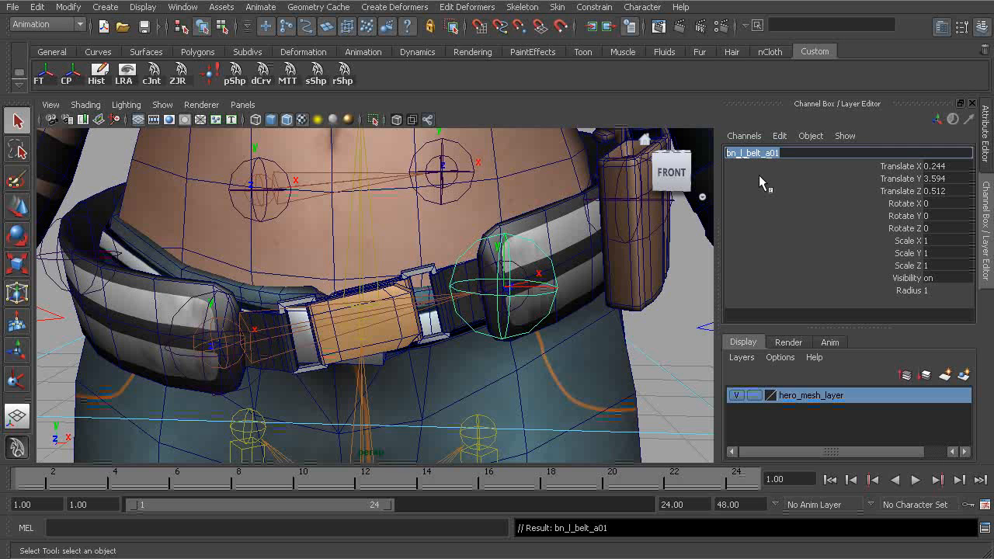
{"action": "middle_click_drag", "start_coordinate": [550, 235], "coordinate": [534, 241], "text": "alt"}
{"action": "left_click", "coordinate": [780, 154]}
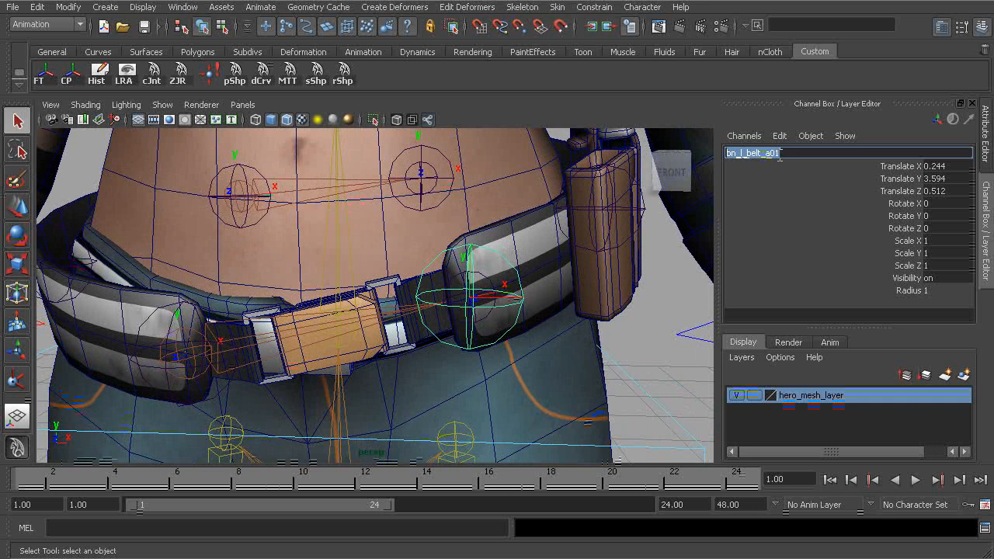
{"action": "left_click", "coordinate": [435, 165]}
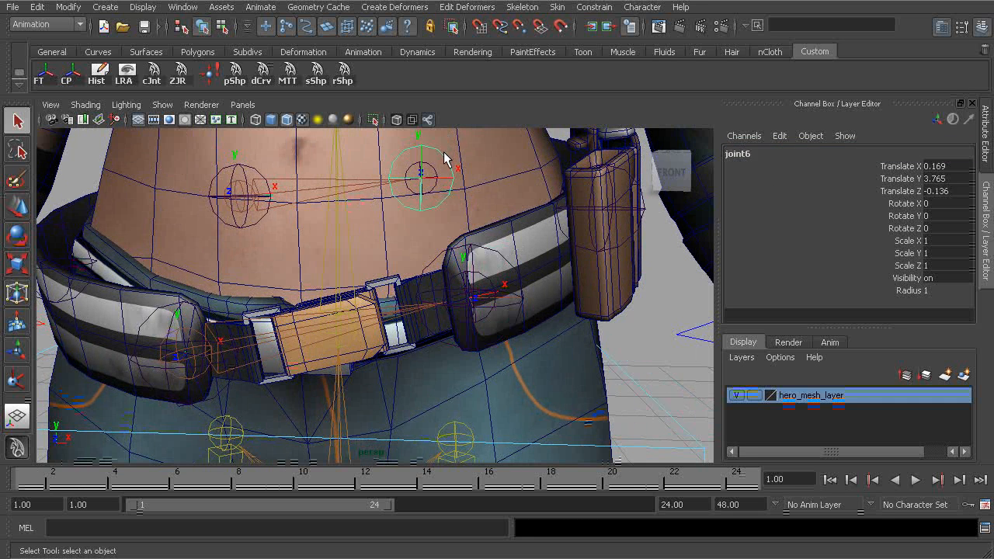
{"action": "left_click", "coordinate": [741, 155]}
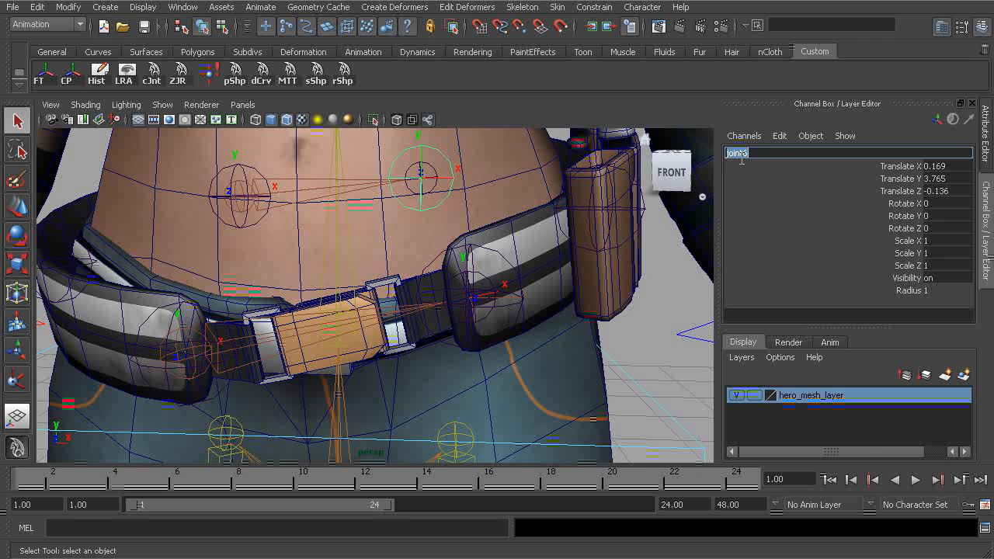
{"action": "key", "text": "ctrl+v"}
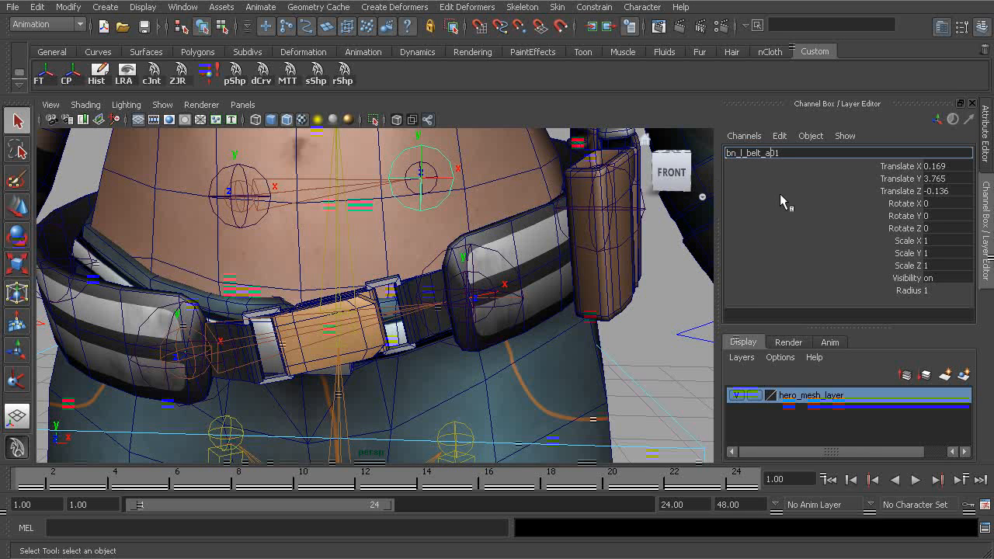
{"action": "key", "text": "BackSpace"}
{"action": "type", "text": "c"}
{"action": "key", "text": "Return"}
Step: Add the back, side and front belt joints on the character's right to the selection with bn_l_belt_c01
{"action": "left_click_drag", "start_coordinate": [481, 248], "coordinate": [276, 270], "text": "alt"}
{"action": "left_click_drag", "start_coordinate": [321, 208], "coordinate": [455, 262], "text": "alt"}
{"action": "right_click_drag", "start_coordinate": [455, 261], "coordinate": [336, 247], "text": "alt"}
{"action": "left_click_drag", "start_coordinate": [365, 239], "coordinate": [328, 212], "text": "alt"}
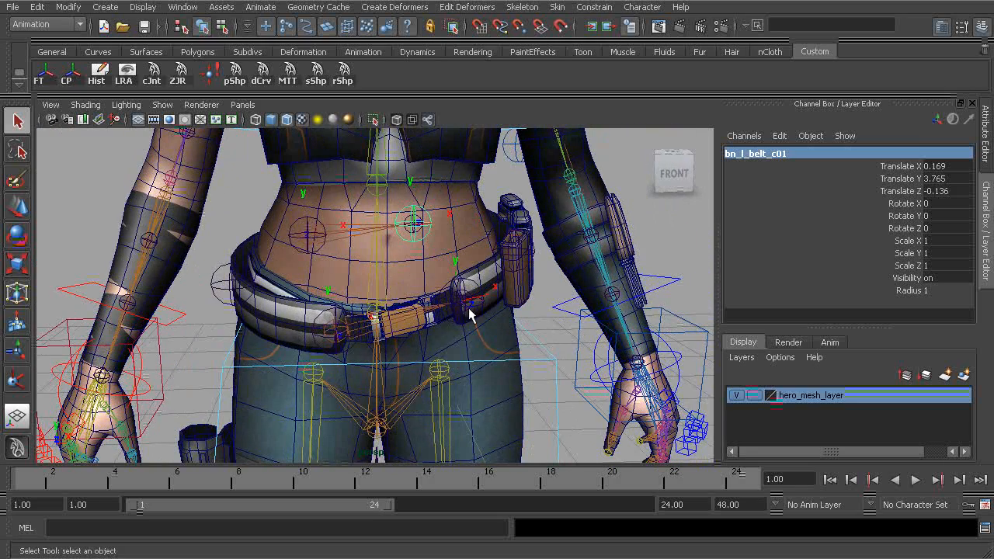
{"action": "right_click_drag", "start_coordinate": [440, 240], "coordinate": [334, 228], "text": "alt"}
{"action": "right_click_drag", "start_coordinate": [366, 302], "coordinate": [401, 298], "text": "alt"}
{"action": "left_click_drag", "start_coordinate": [400, 292], "coordinate": [403, 294], "text": "alt"}
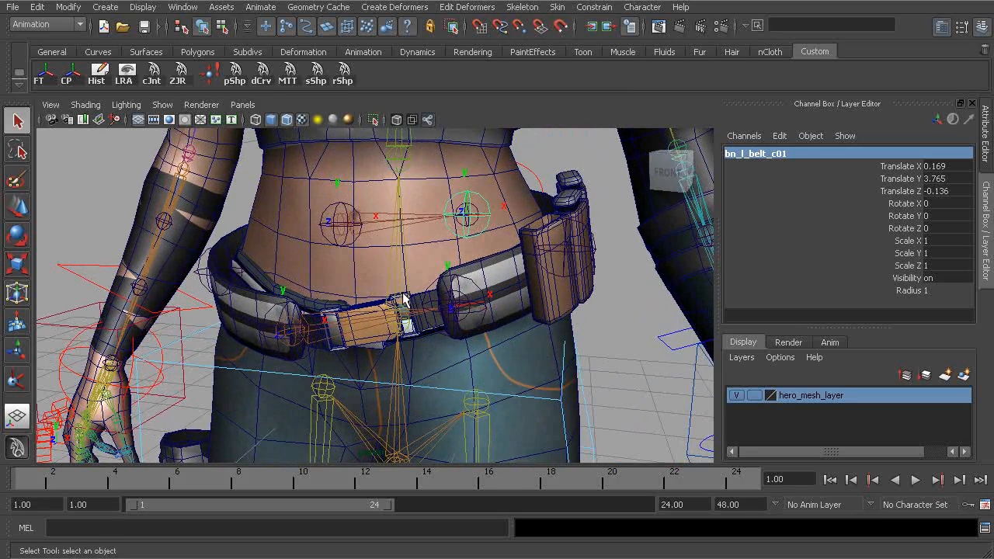
{"action": "left_click", "coordinate": [343, 243], "text": "shift"}
{"action": "left_click_drag", "start_coordinate": [276, 236], "coordinate": [284, 241], "text": "alt"}
{"action": "right_click_drag", "start_coordinate": [285, 241], "coordinate": [295, 286], "text": "alt"}
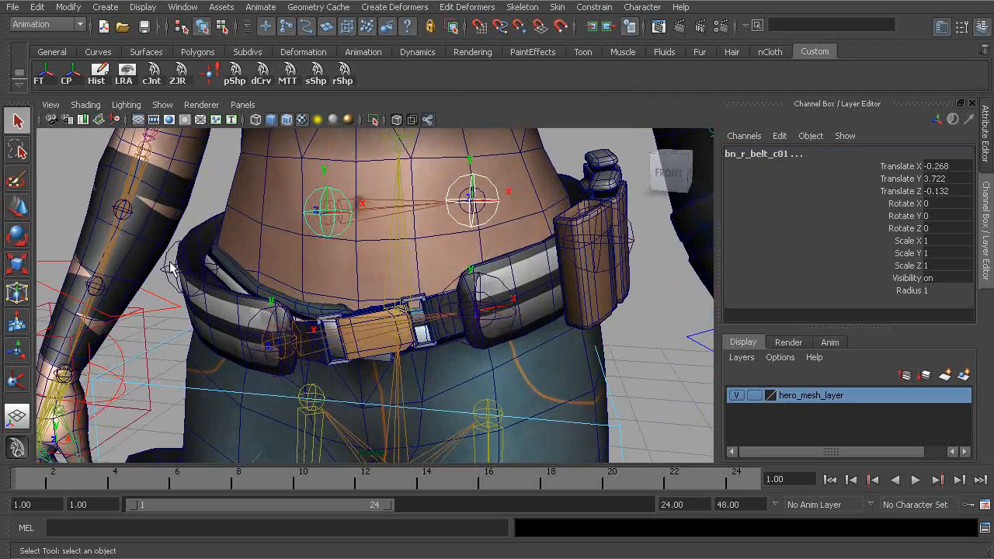
{"action": "left_click_drag", "start_coordinate": [295, 292], "coordinate": [172, 271], "text": "alt"}
{"action": "left_click", "coordinate": [134, 270], "text": "shift"}
{"action": "left_click", "coordinate": [326, 332], "text": "shift"}
Step: Extend the selection with bn_l_belt_a01, bn_l_belt_b01 and the strap and buckle joints bn_strap01 and bn_buckle01
{"action": "left_click_drag", "start_coordinate": [326, 332], "coordinate": [465, 296], "text": "alt"}
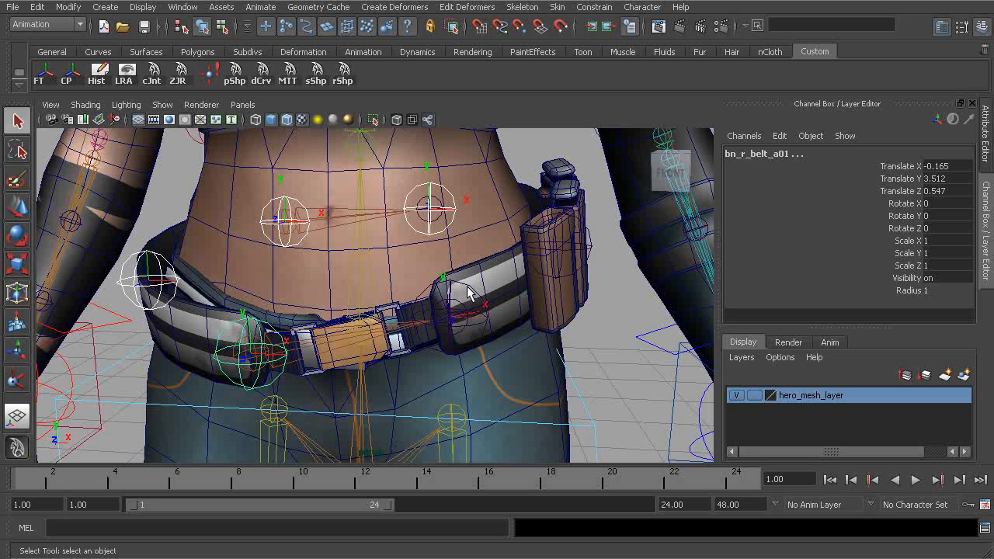
{"action": "left_click", "coordinate": [467, 293], "text": "shift"}
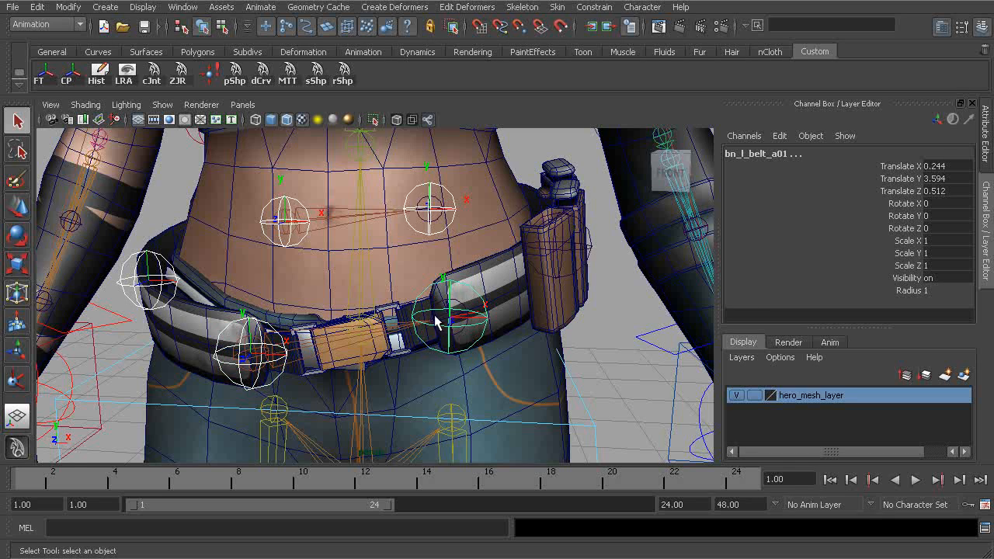
{"action": "left_click_drag", "start_coordinate": [433, 307], "coordinate": [424, 248], "text": "alt"}
{"action": "left_click", "coordinate": [595, 240], "text": "shift"}
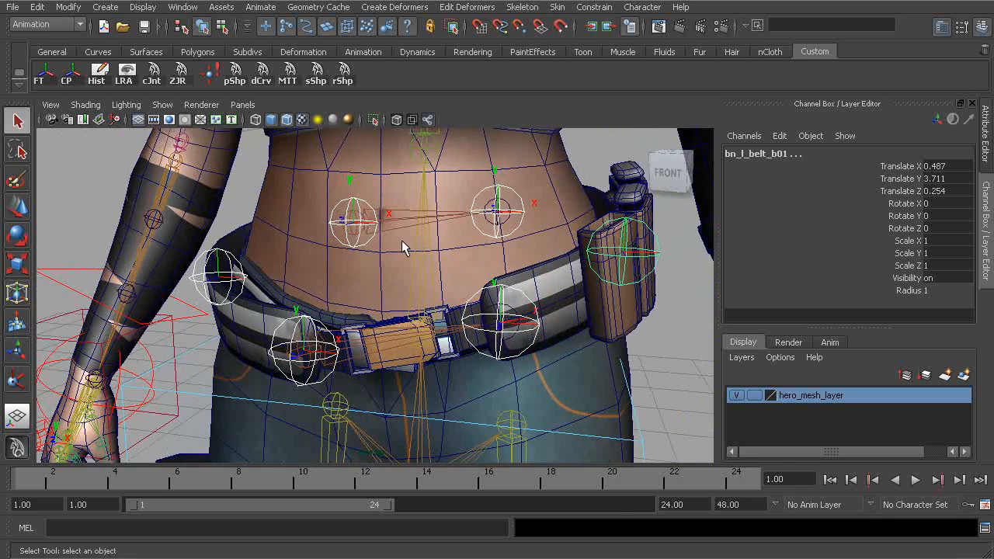
{"action": "right_click_drag", "start_coordinate": [424, 248], "coordinate": [533, 265], "text": "alt"}
{"action": "left_click", "coordinate": [343, 201], "text": "shift"}
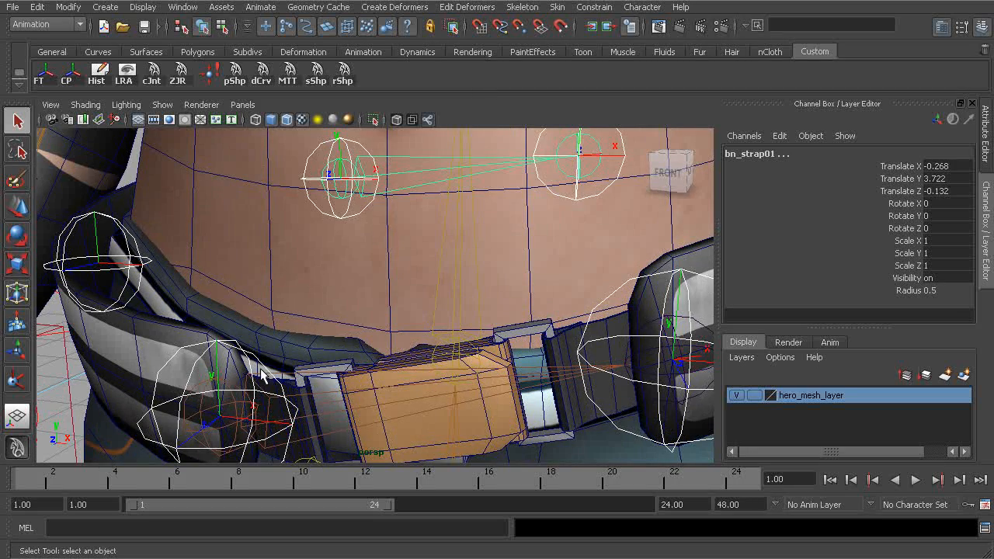
{"action": "left_click", "coordinate": [230, 389], "text": "shift"}
Step: Parent the selected belt, strap and buckle joints to the lower spine joint bn_spB01
{"action": "right_click_drag", "start_coordinate": [421, 394], "coordinate": [394, 305], "text": "alt"}
{"action": "mouse_move", "coordinate": [425, 329]}
{"action": "left_mouse_down", "text": "alt"}
{"action": "mouse_move", "coordinate": [362, 326]}
{"action": "mouse_move", "coordinate": [420, 323]}
{"action": "left_mouse_up", "text": "alt"}
{"action": "right_click_drag", "start_coordinate": [420, 323], "coordinate": [439, 322], "text": "alt"}
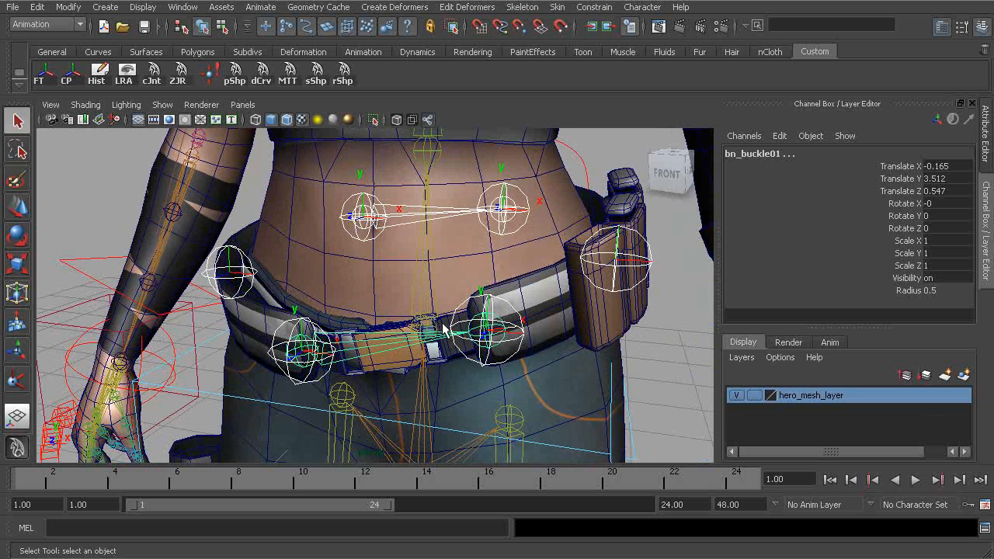
{"action": "left_click", "coordinate": [433, 277]}
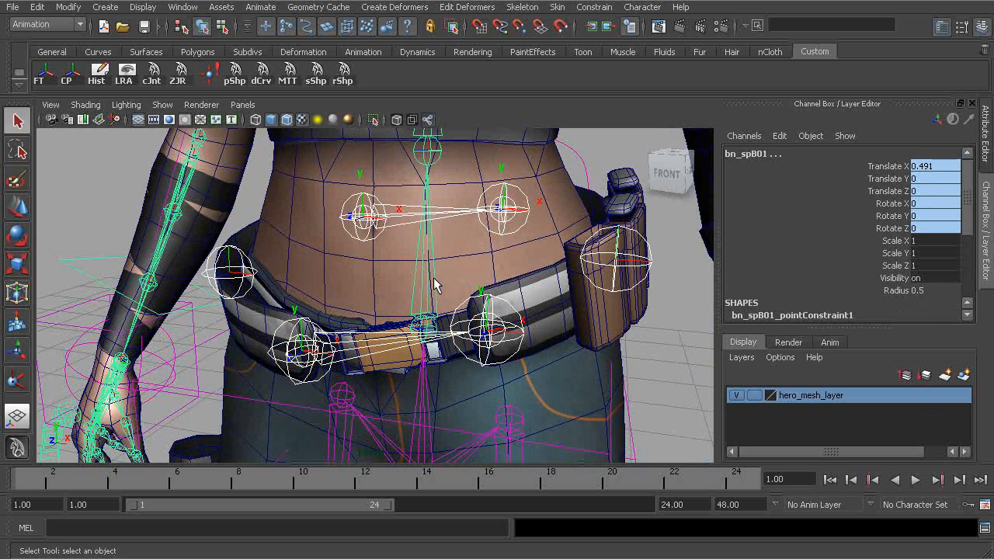
{"action": "left_click", "coordinate": [384, 311]}
Step: Examine the belt, strap and buckle joints' connections to bn_spB01 from several angles, selecting that spine joint and the front-left belt joint
{"action": "left_click_drag", "start_coordinate": [303, 296], "coordinate": [430, 290], "text": "alt"}
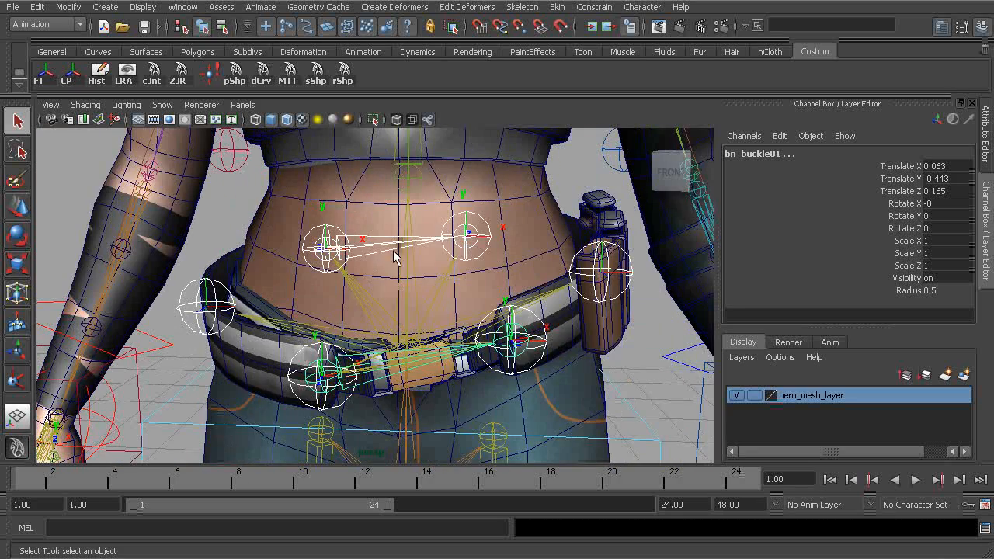
{"action": "scroll", "coordinate": [419, 300], "scroll_direction": "down", "scroll_amount": 5}
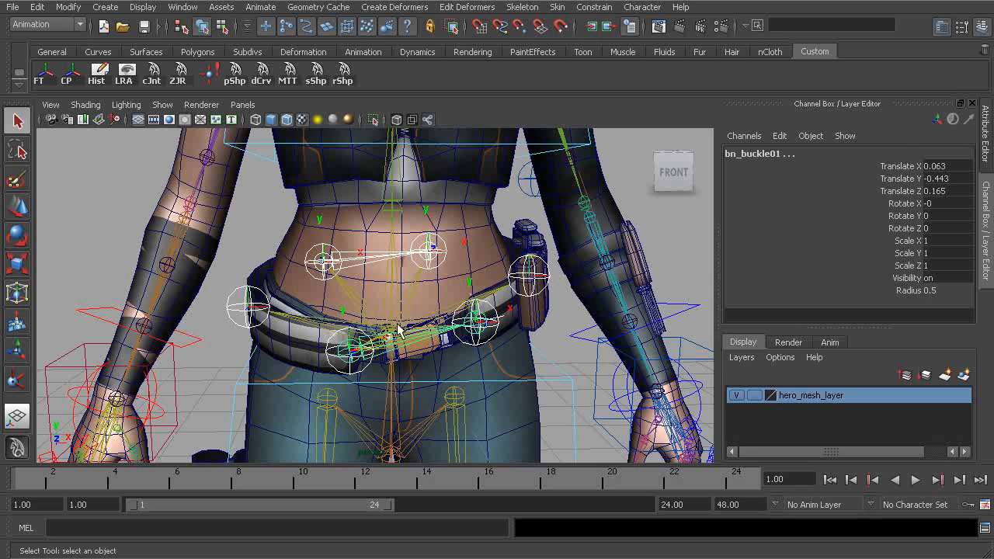
{"action": "left_click_drag", "start_coordinate": [326, 328], "coordinate": [302, 328], "text": "alt"}
{"action": "scroll", "coordinate": [417, 333], "scroll_direction": "up", "scroll_amount": 2}
{"action": "left_click_drag", "start_coordinate": [440, 353], "coordinate": [425, 332], "text": "alt"}
{"action": "left_click_drag", "start_coordinate": [385, 273], "coordinate": [355, 286], "text": "alt"}
{"action": "right_click_drag", "start_coordinate": [355, 287], "coordinate": [437, 293], "text": "alt"}
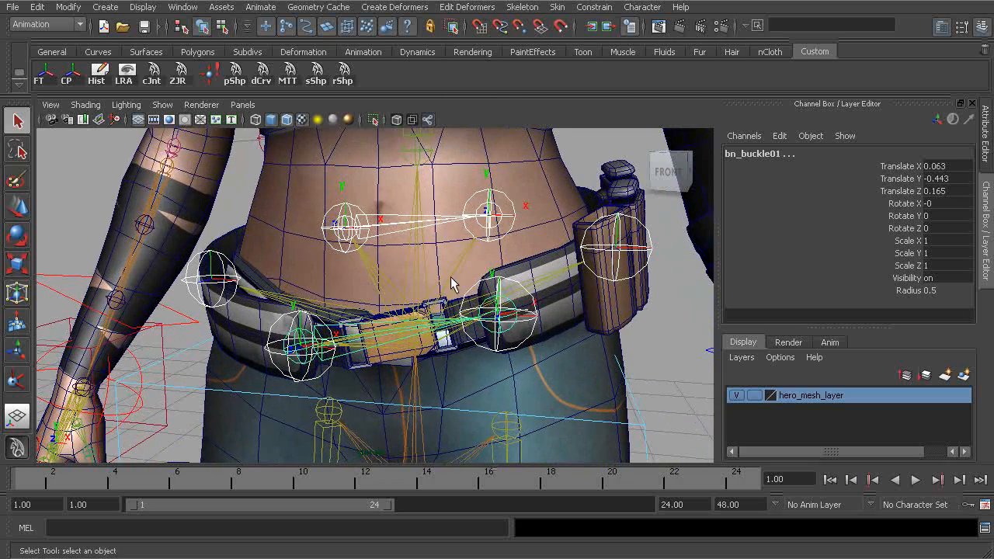
{"action": "left_click_drag", "start_coordinate": [418, 289], "coordinate": [405, 303], "text": "alt"}
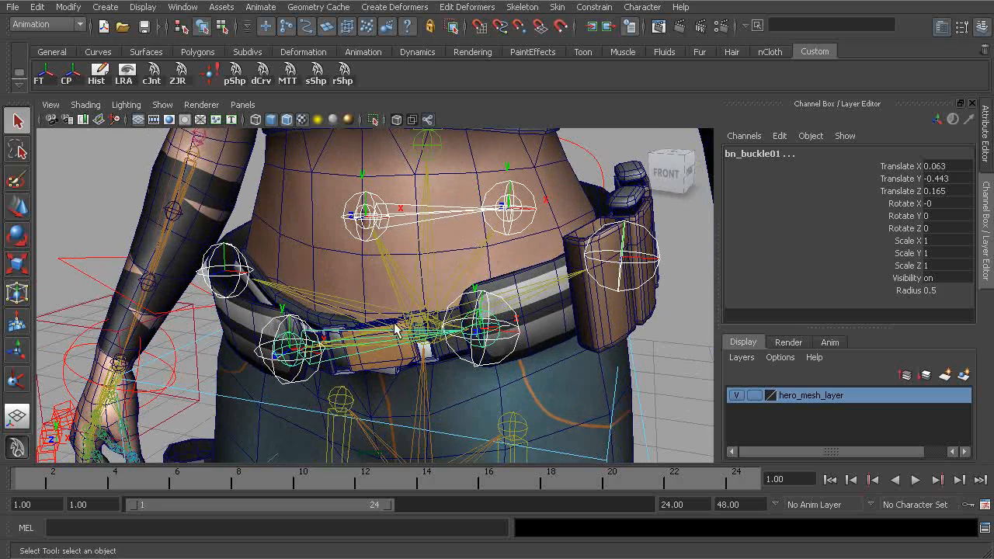
{"action": "left_click", "coordinate": [427, 252]}
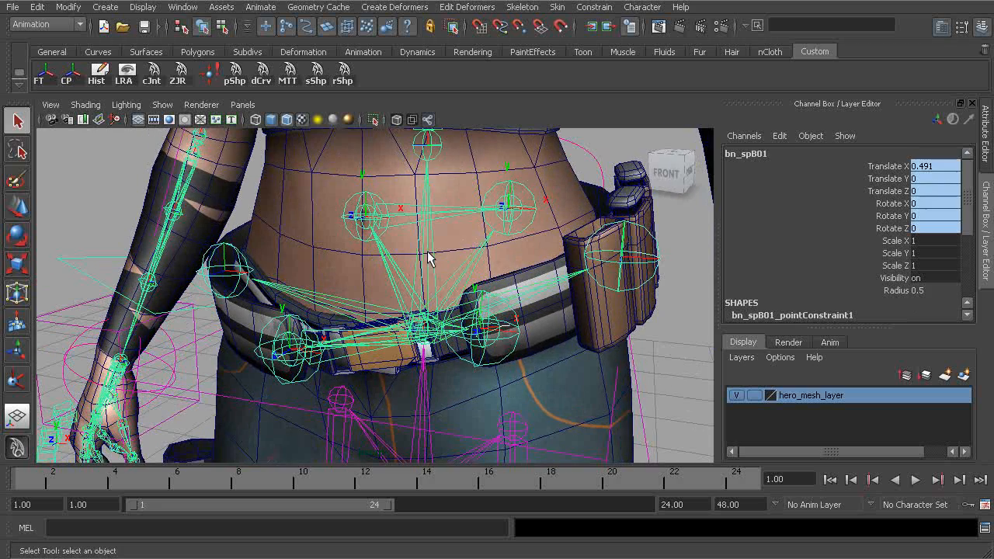
{"action": "left_click_drag", "start_coordinate": [418, 327], "coordinate": [444, 314], "text": "alt"}
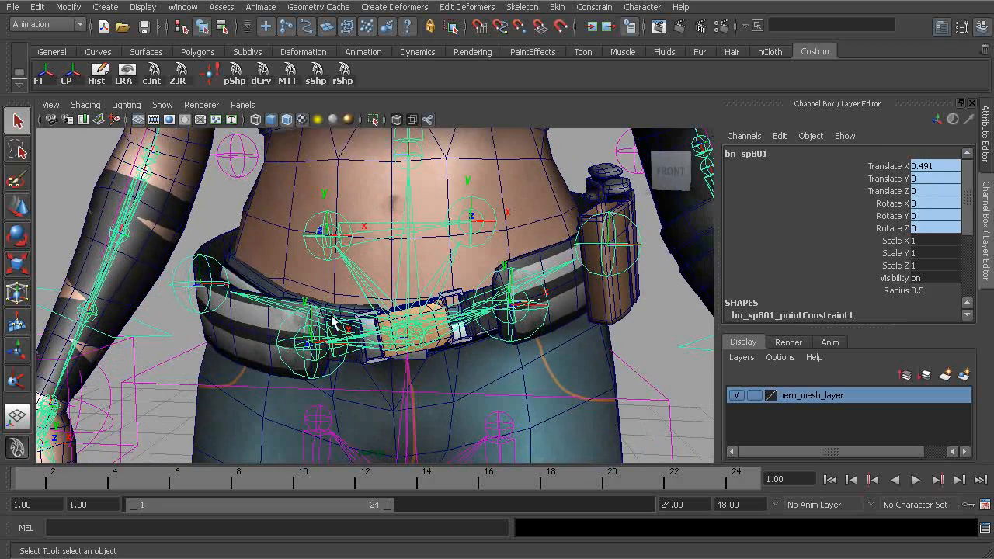
{"action": "left_click_drag", "start_coordinate": [365, 338], "coordinate": [450, 285], "text": "alt"}
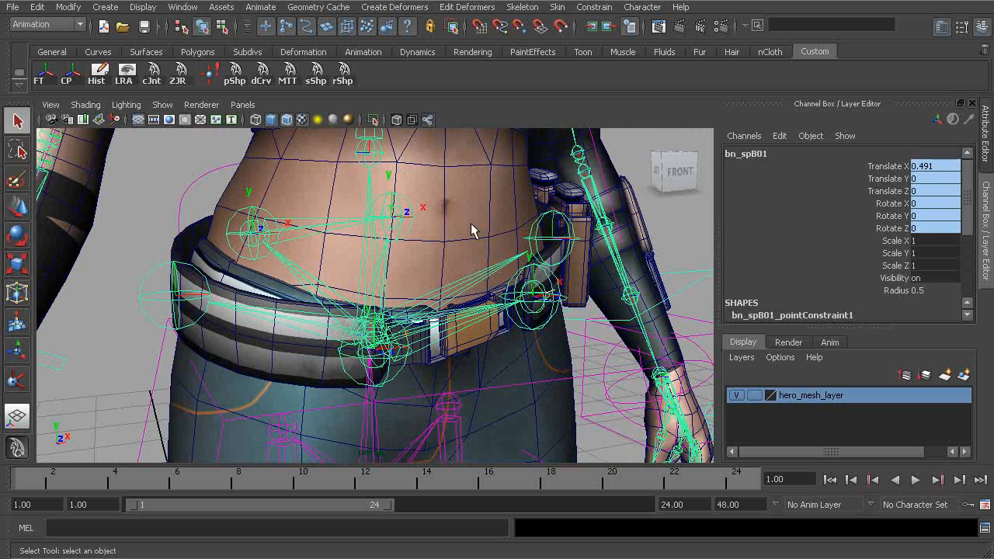
{"action": "left_click_drag", "start_coordinate": [476, 313], "coordinate": [396, 325], "text": "alt"}
{"action": "left_click", "coordinate": [555, 305]}
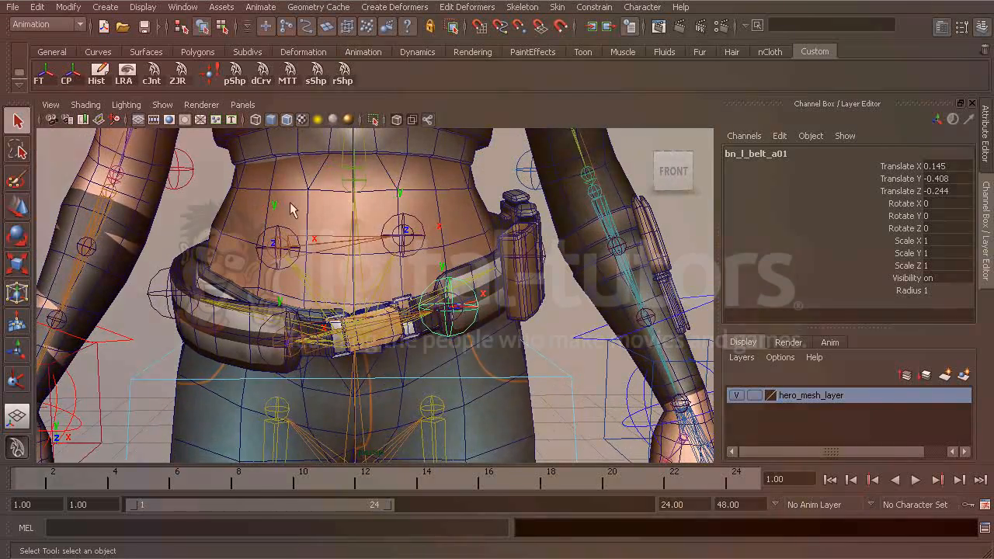